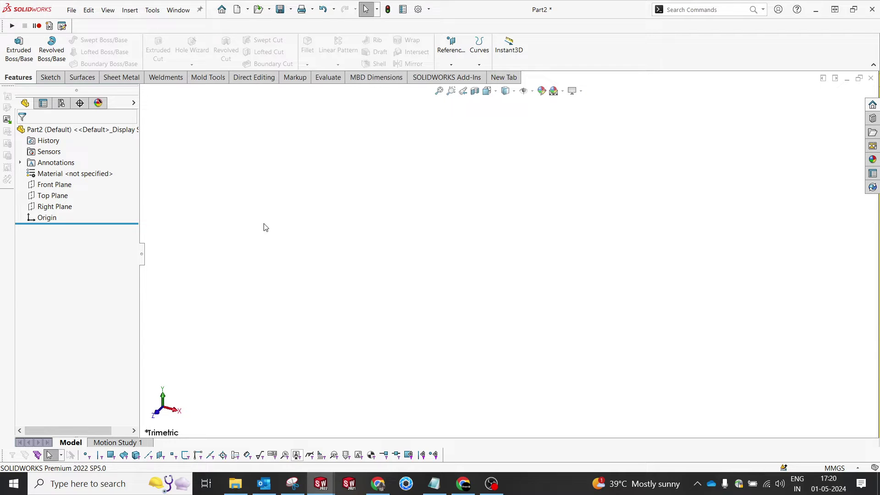
# - Start a sketch on the Front Plane and draw a center rectangle anchored at the origin
pyautogui.click(56, 186)
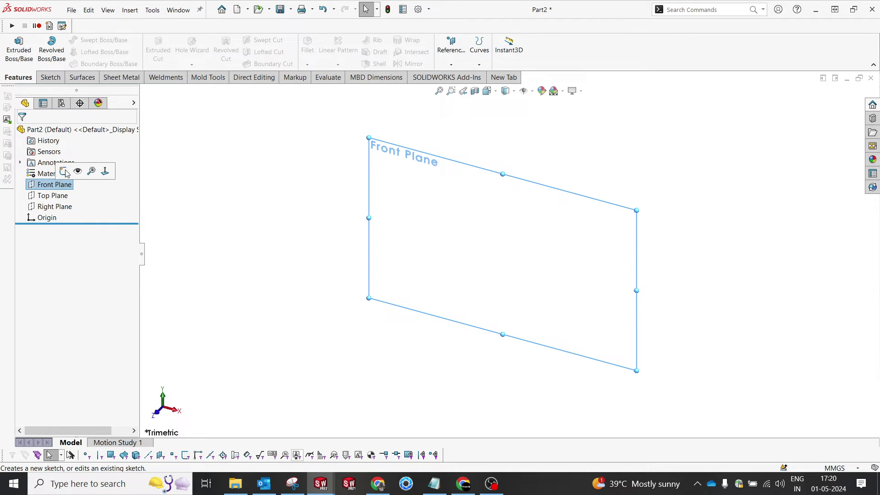
pyautogui.click(69, 170)
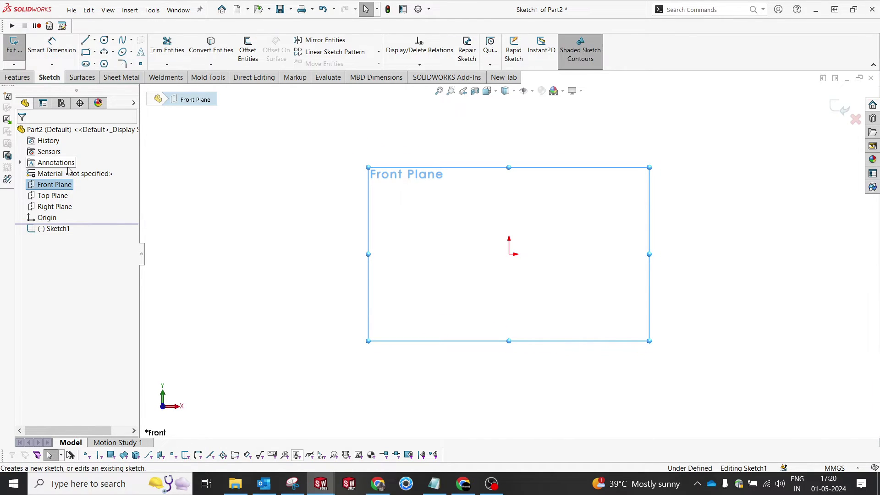
pyautogui.click(94, 52)
pyautogui.click(103, 76)
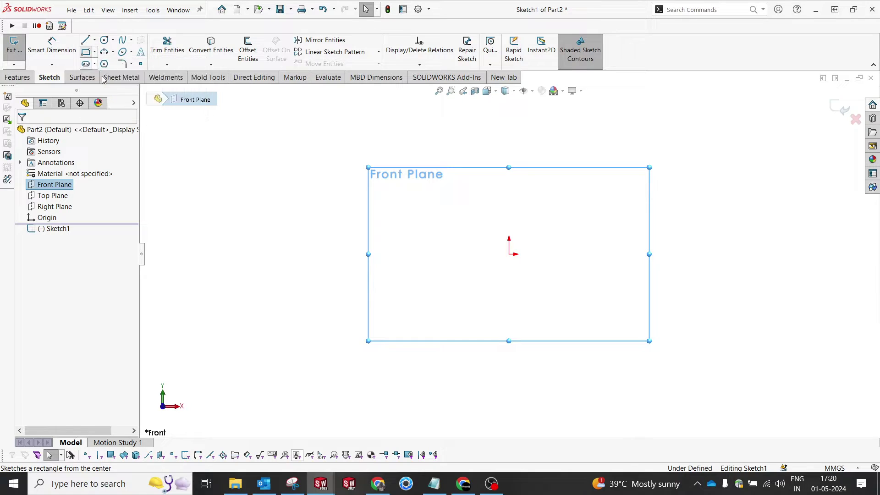
pyautogui.click(509, 255)
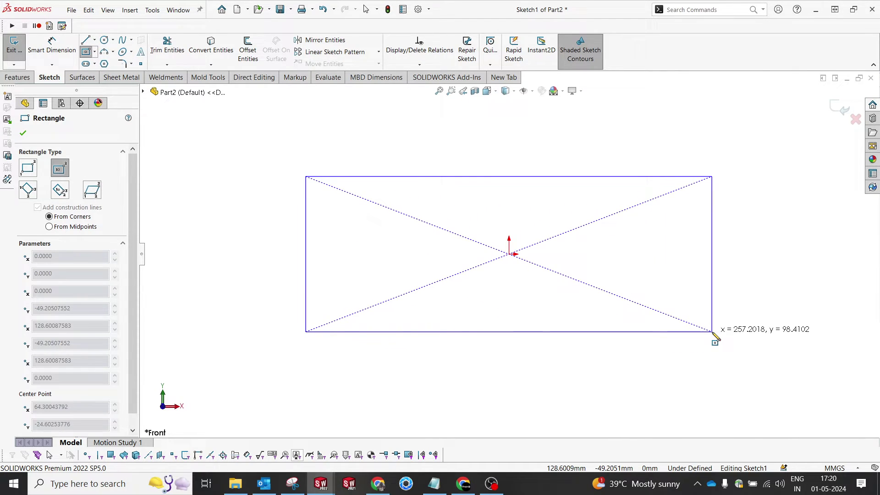
pyautogui.click(712, 330)
pyautogui.press('Escape')
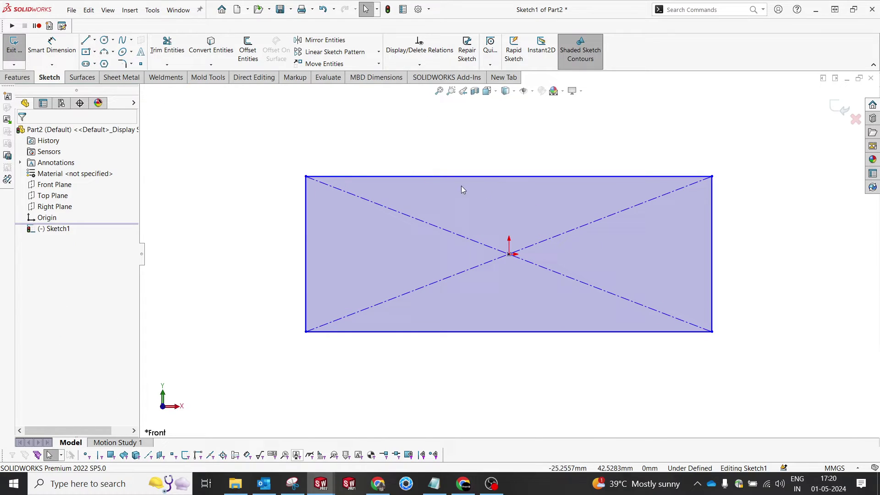
# - Dimension the rectangle to 600 wide and 300 tall
pyautogui.moveTo(275, 235); pyautogui.dragTo(288, 197, button='right')
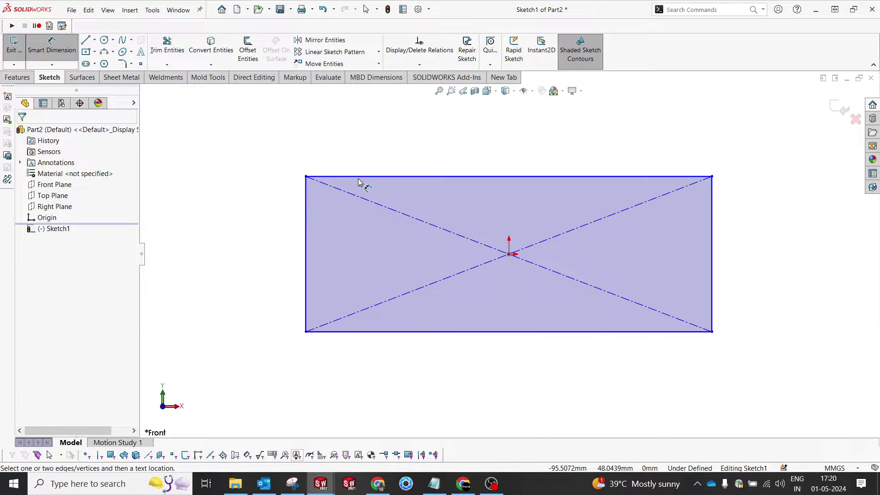
pyautogui.click(359, 177)
pyautogui.click(369, 155)
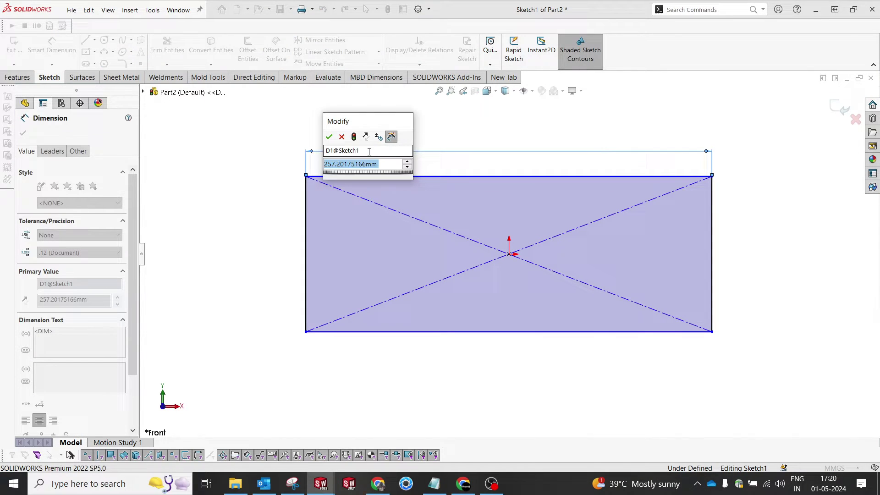
pyautogui.write('600')
pyautogui.press('Return')
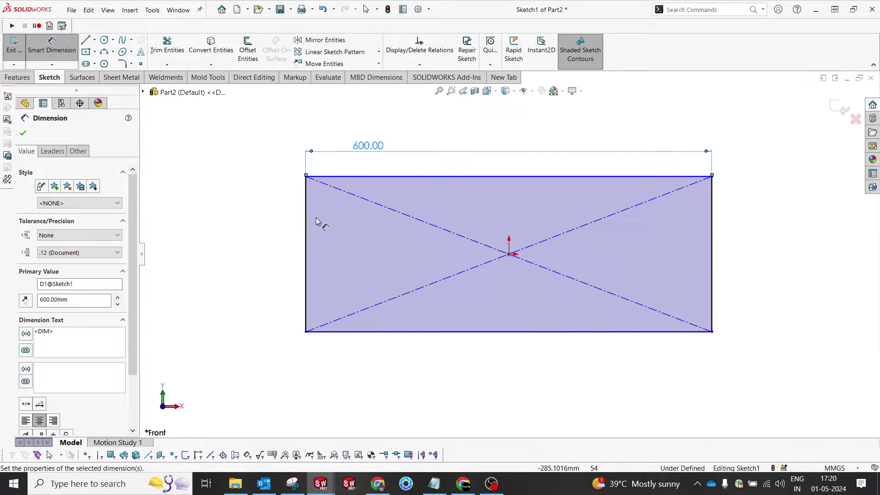
pyautogui.click(305, 216)
pyautogui.click(283, 227)
pyautogui.write('300')
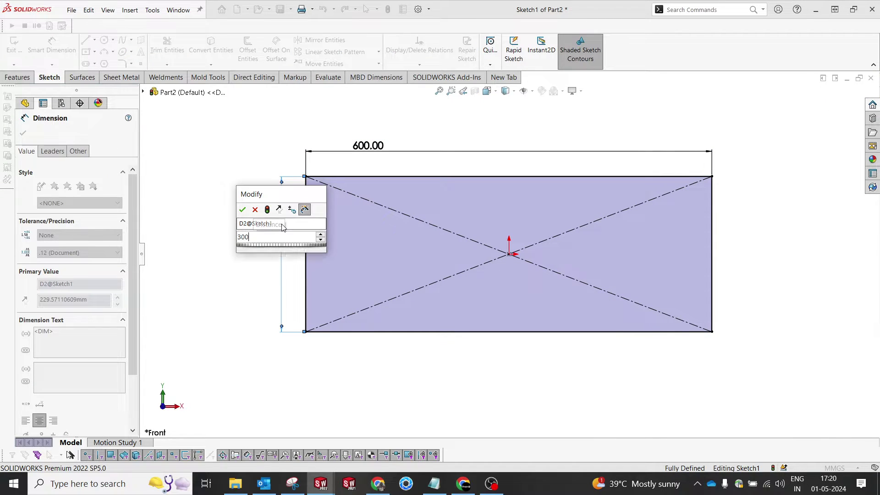
pyautogui.press('Return')
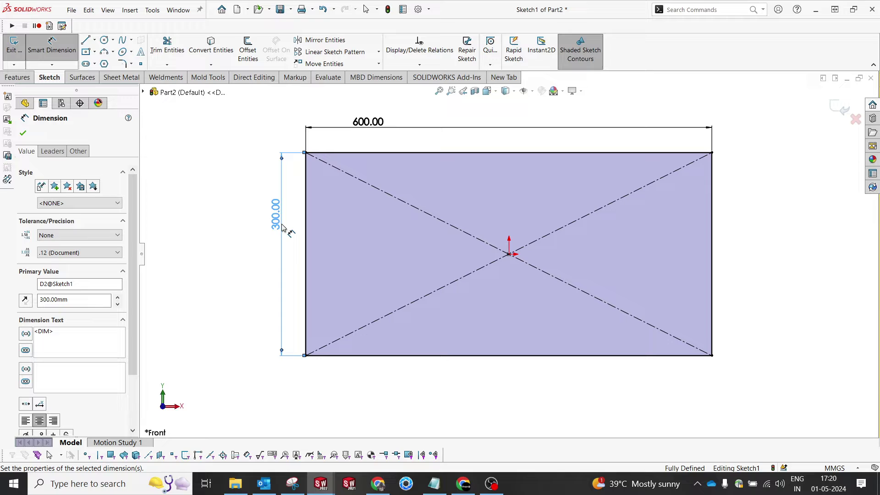
pyautogui.click(246, 233)
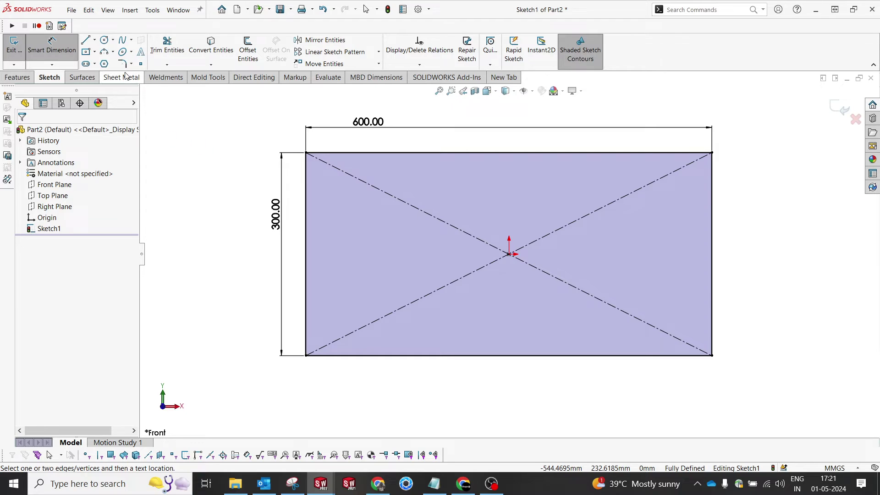
# - Draw the first wavy spline from the left edge to the right edge, then nudge its middle point
pyautogui.click(123, 43)
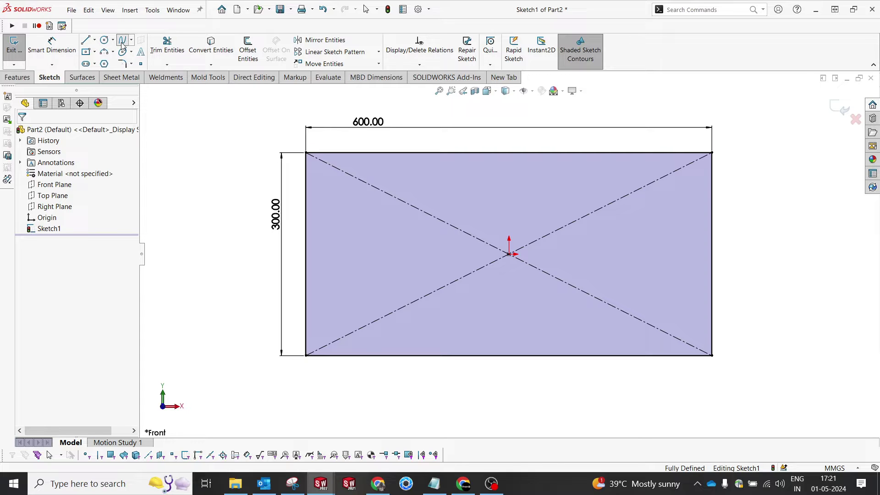
pyautogui.click(306, 226)
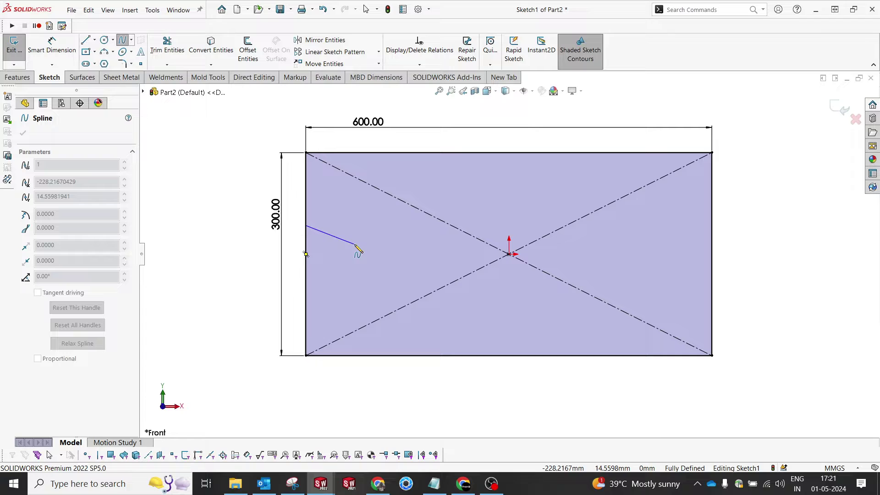
pyautogui.click(358, 245)
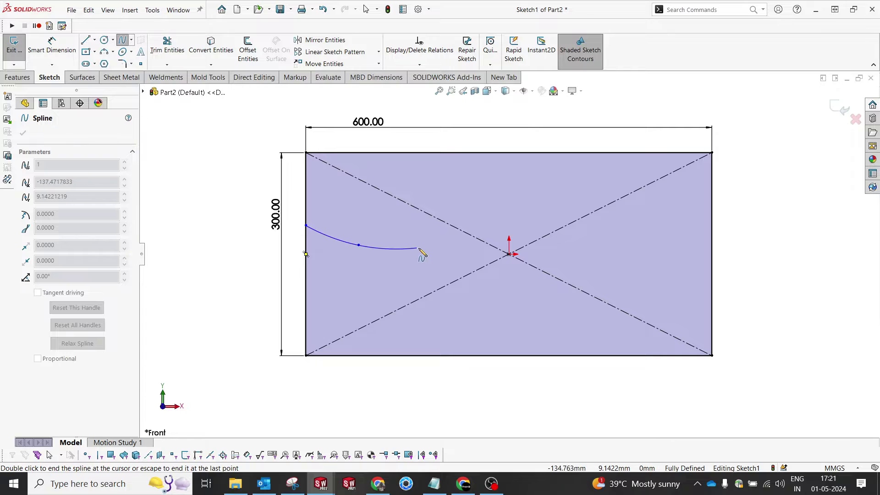
pyautogui.click(526, 211)
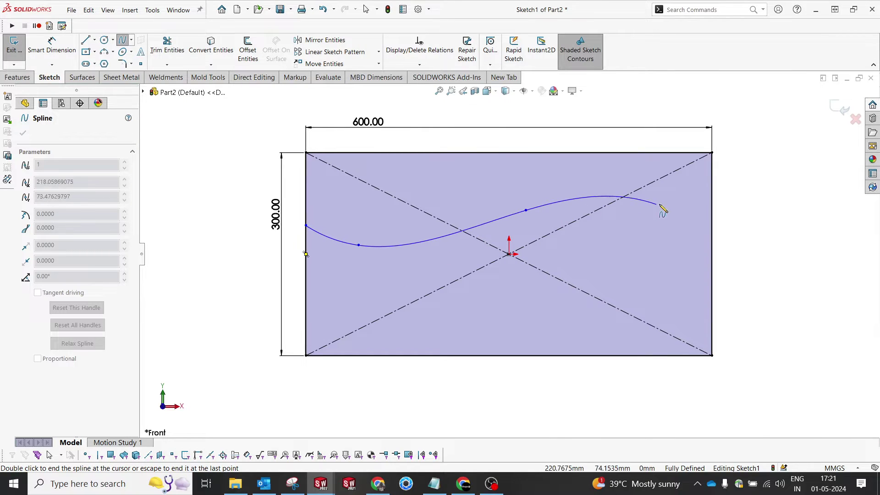
pyautogui.click(711, 210)
pyautogui.press('Escape')
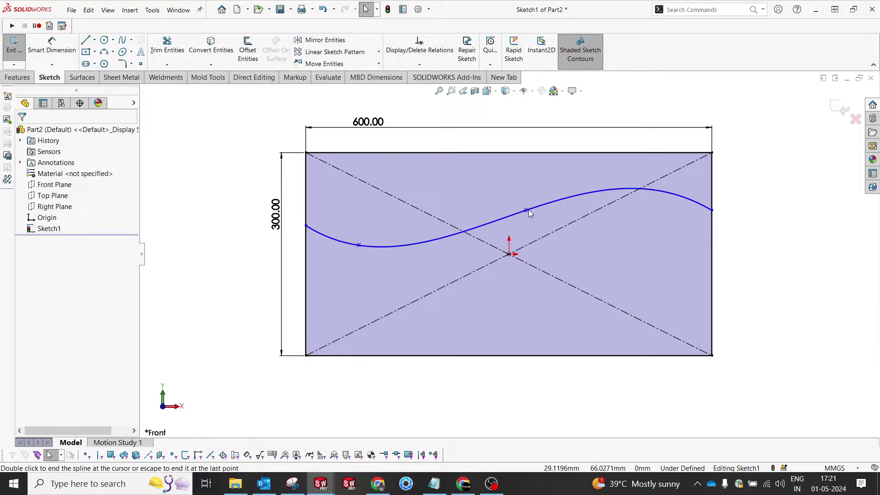
pyautogui.moveTo(526, 211)
pyautogui.mouseDown()
pyautogui.moveTo(506, 205)
pyautogui.moveTo(515, 219)
pyautogui.mouseUp()
pyautogui.click(732, 268)
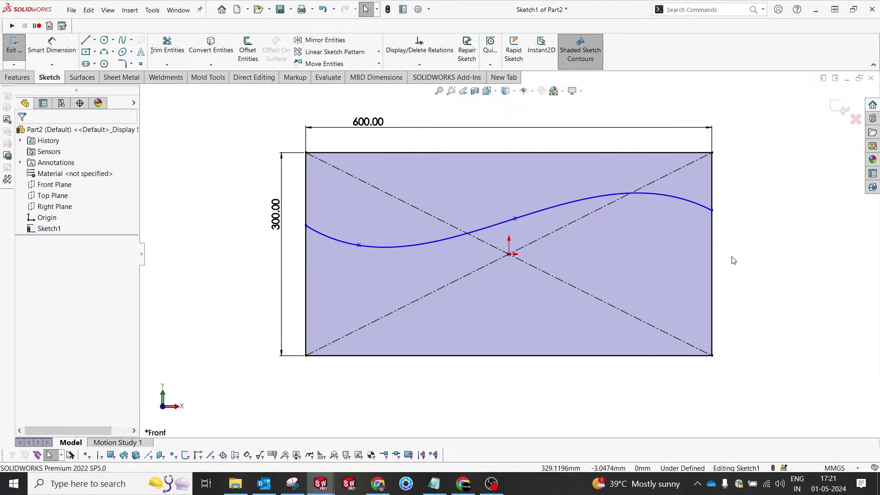
# - Draw a second, lower wavy spline across the rectangle and slide its right end down the edge
pyautogui.click(122, 41)
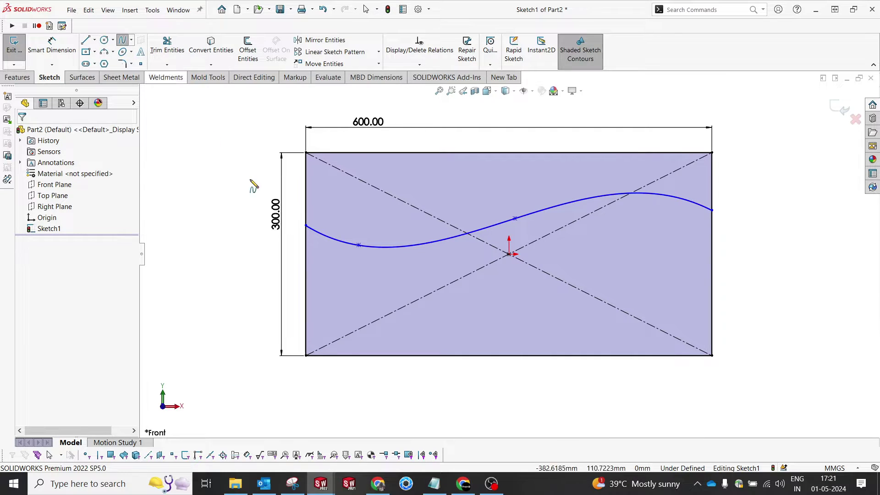
pyautogui.click(306, 291)
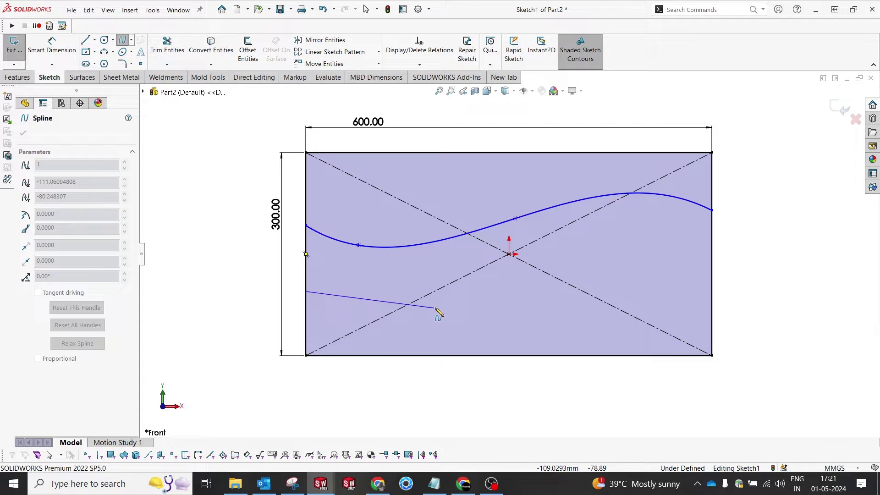
pyautogui.click(441, 305)
pyautogui.click(588, 242)
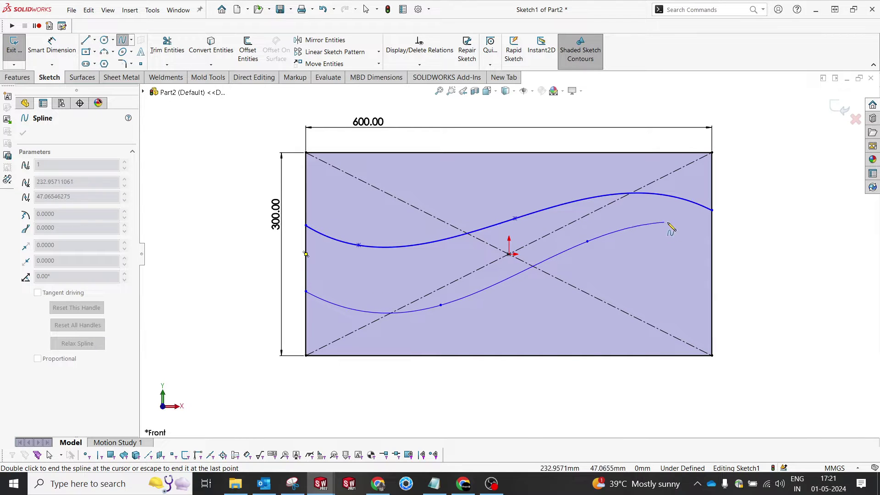
pyautogui.click(713, 225)
pyautogui.press('Escape')
pyautogui.scroll(4, 701, 224)
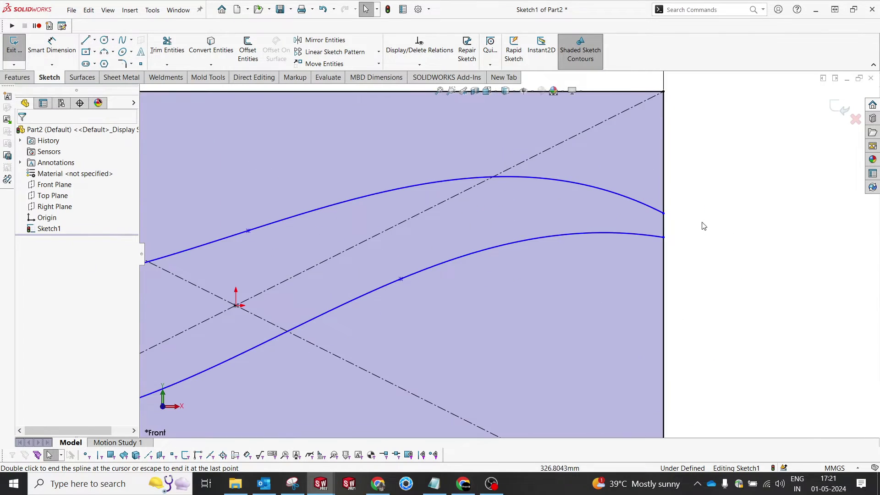
pyautogui.moveTo(646, 243); pyautogui.dragTo(647, 289)
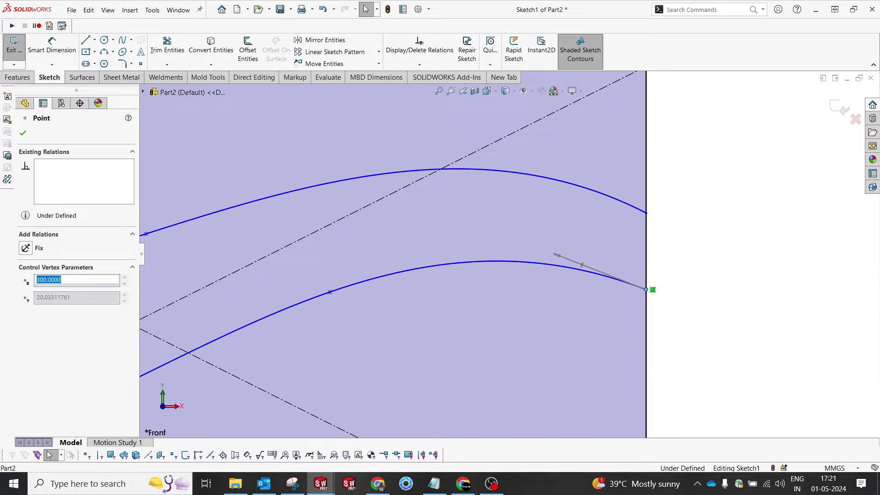
pyautogui.scroll(-5, 651, 293)
pyautogui.click(652, 295)
pyautogui.scroll(-3, 431, 275)
# - Move the 300 height dimension further left of the rectangle
pyautogui.scroll(5, 348, 243)
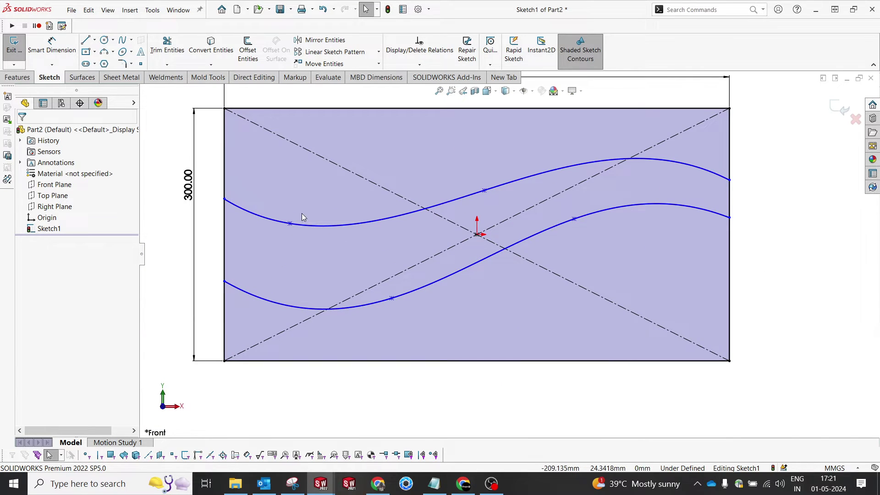
pyautogui.scroll(-2, 294, 256)
pyautogui.press('d')
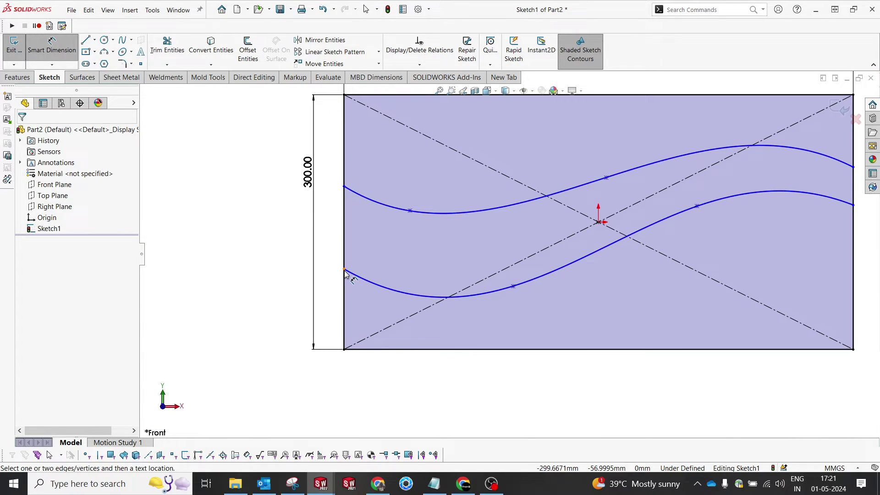
pyautogui.click(344, 270)
pyautogui.click(347, 350)
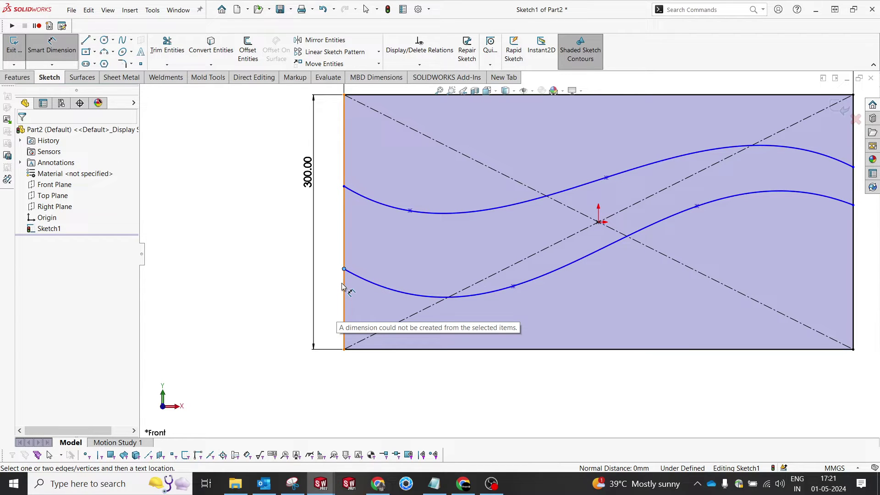
pyautogui.scroll(2, 347, 304)
pyautogui.press('Escape')
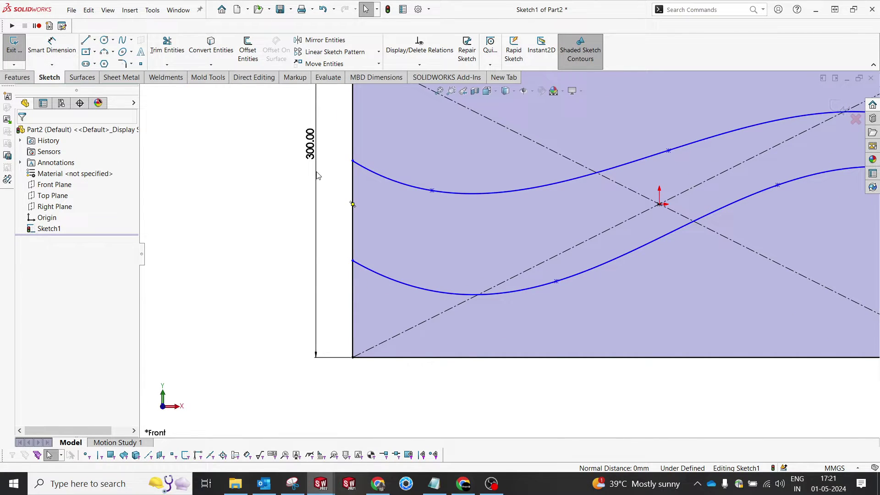
pyautogui.moveTo(316, 175); pyautogui.dragTo(247, 273)
# - Dimension the lower wave's left endpoint 100 above the bottom edge
pyautogui.press('d')
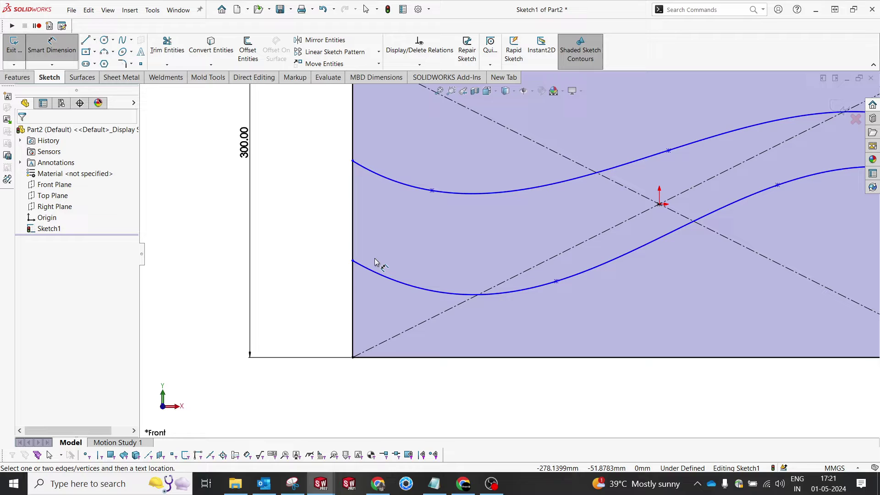
pyautogui.click(352, 262)
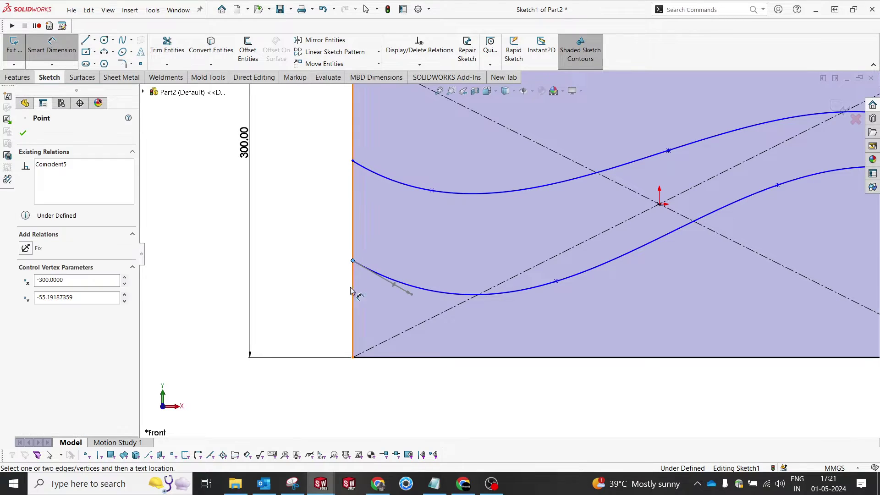
pyautogui.click(361, 357)
pyautogui.click(329, 310)
pyautogui.write('100')
pyautogui.press('Return')
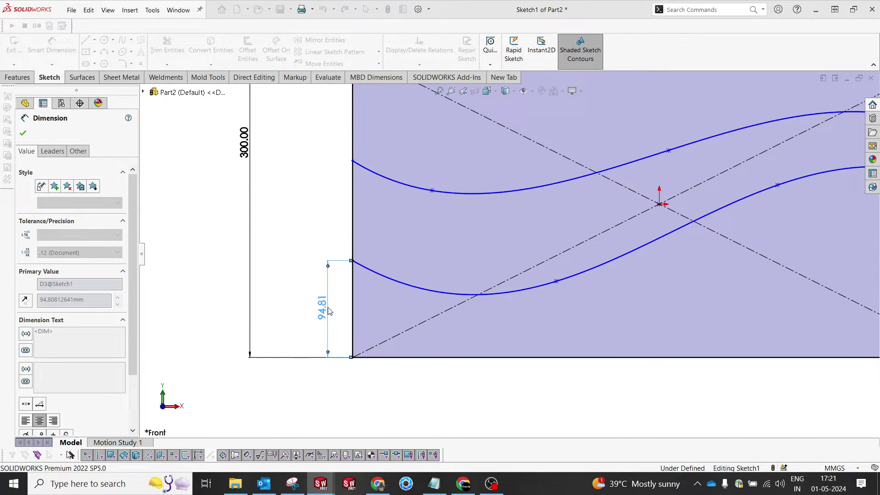
# - Set a 115 spacing between the two waves' left endpoints
pyautogui.click(353, 256)
pyautogui.click(353, 168)
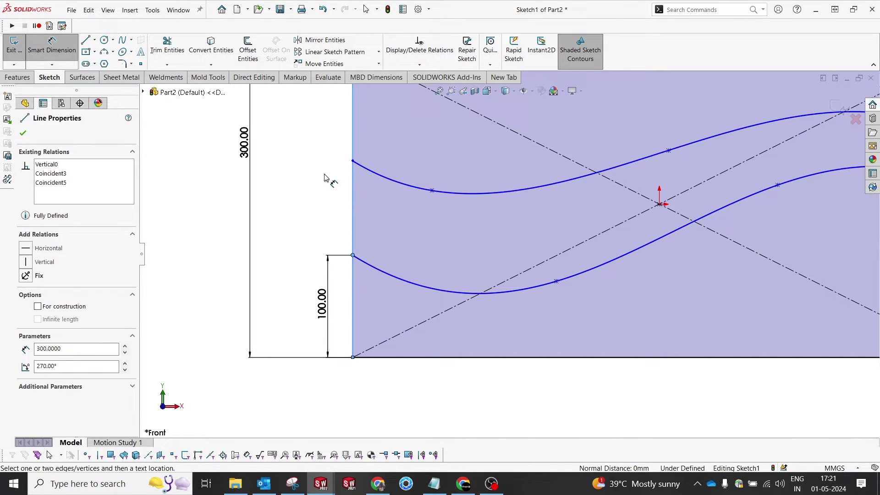
pyautogui.click(324, 176)
pyautogui.click(354, 161)
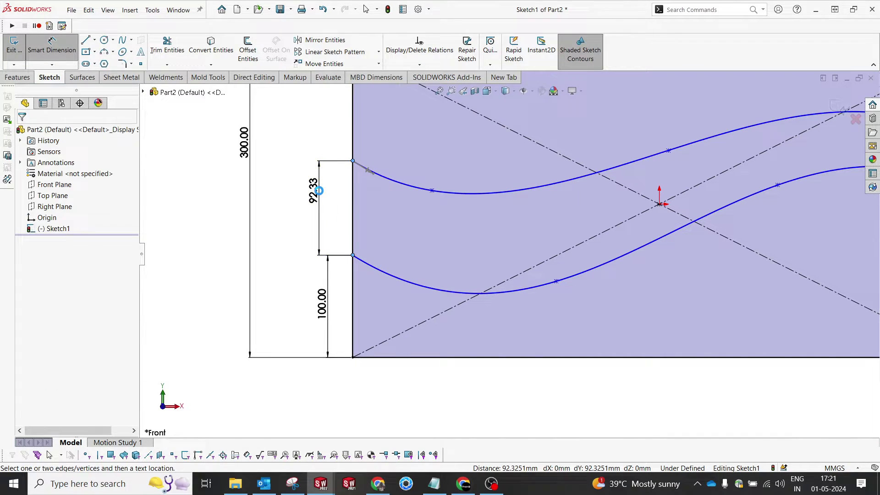
pyautogui.click(319, 206)
pyautogui.write('115')
pyautogui.press('Return')
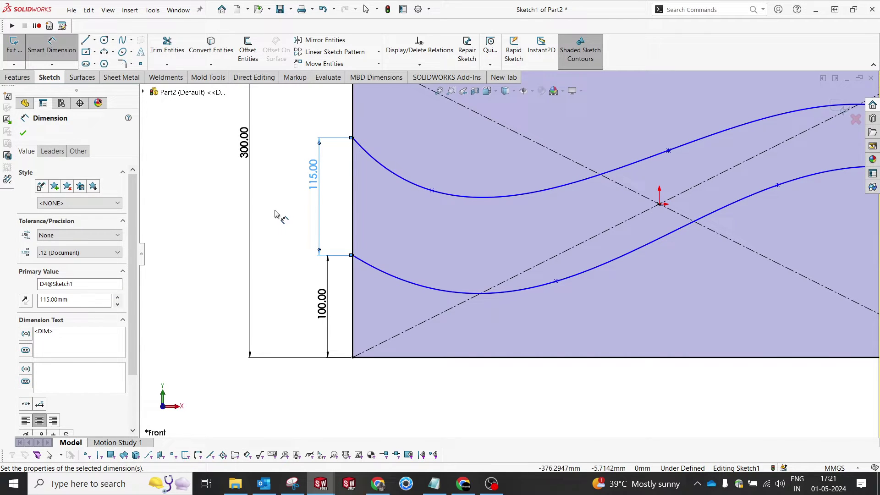
pyautogui.press('f')
pyautogui.scroll(-1, 511, 233)
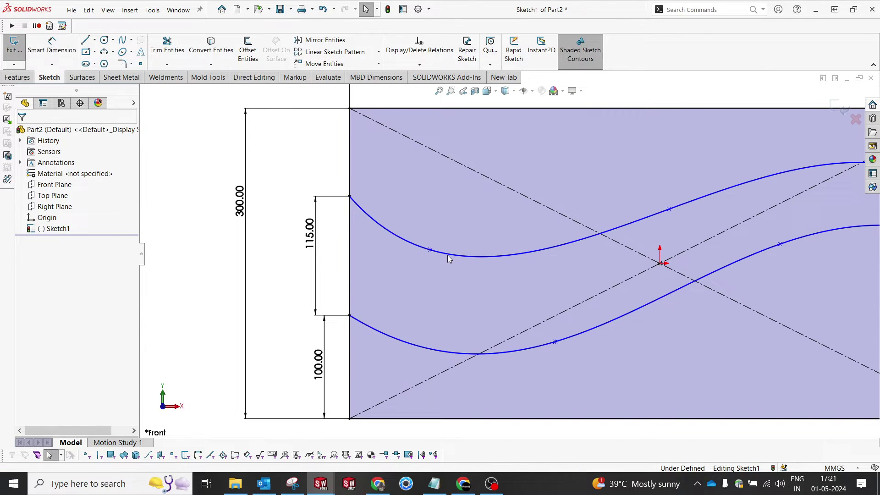
pyautogui.press('Escape')
# - Reshape both waves by dragging their control points
pyautogui.click(470, 256)
pyautogui.moveTo(472, 260); pyautogui.dragTo(495, 235)
pyautogui.moveTo(557, 343)
pyautogui.mouseDown()
pyautogui.moveTo(551, 318)
pyautogui.moveTo(556, 336)
pyautogui.mouseUp()
pyautogui.press('Escape')
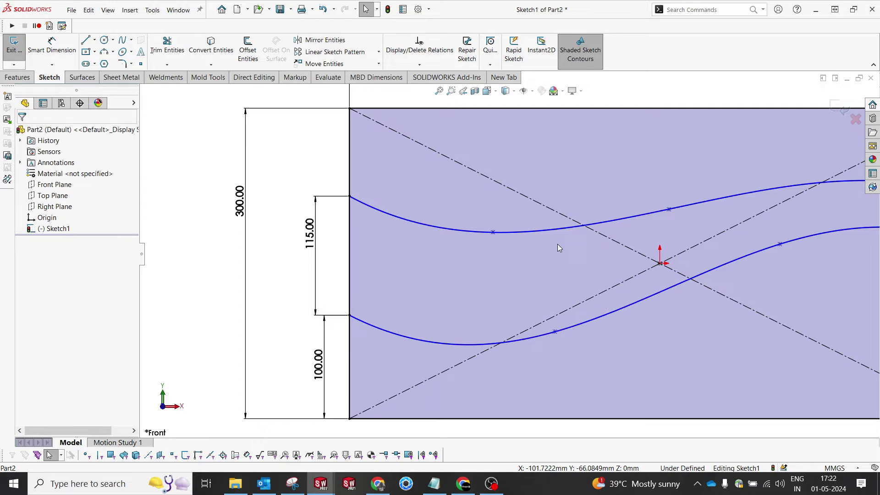
pyautogui.press('f')
pyautogui.scroll(-3, 651, 248)
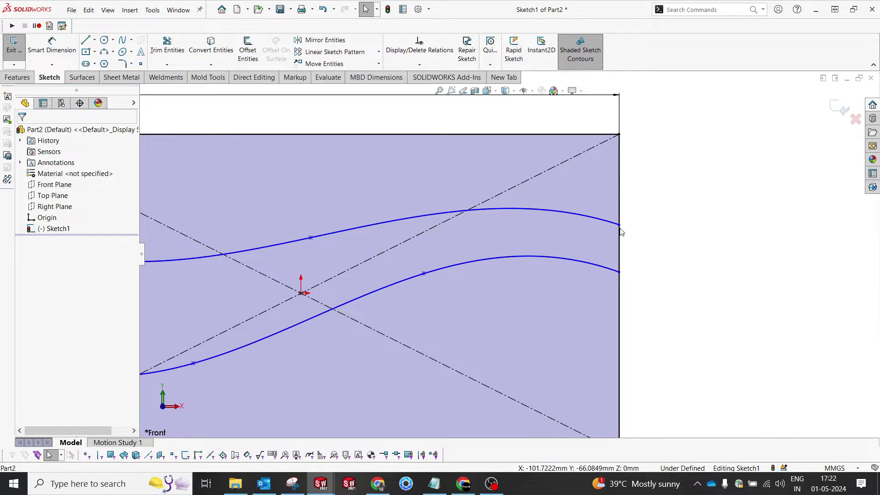
# - Lower the waves' right ends and dimension the lower one 165 above the bottom
pyautogui.moveTo(618, 230); pyautogui.dragTo(619, 285)
pyautogui.click(647, 322)
pyautogui.scroll(5, 649, 326)
pyautogui.moveTo(648, 325); pyautogui.dragTo(601, 281, button='right')
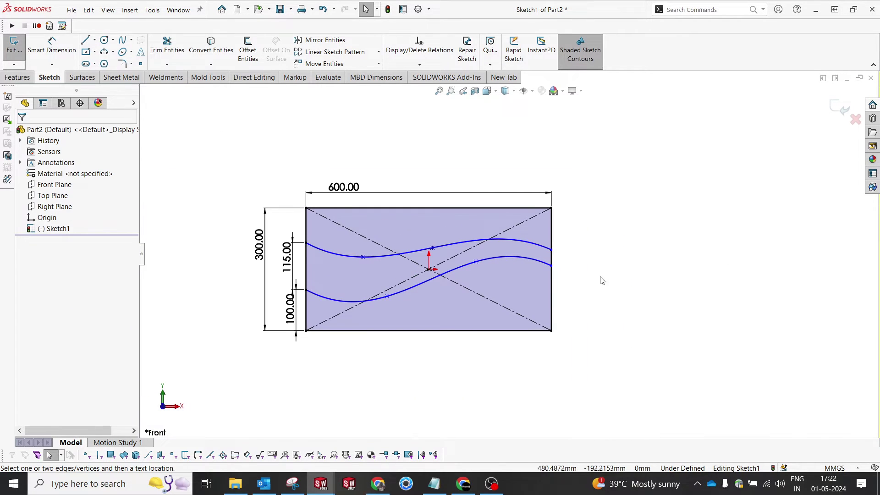
pyautogui.scroll(-1, 571, 278)
pyautogui.click(549, 262)
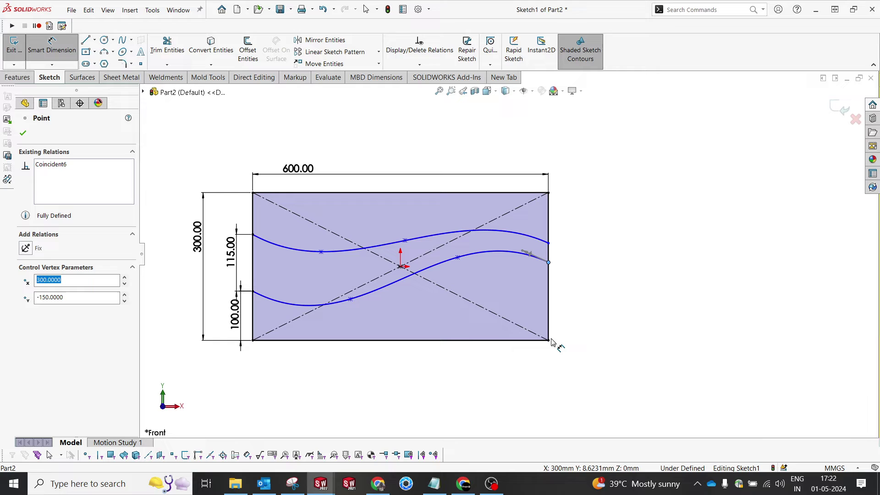
pyautogui.click(549, 340)
pyautogui.click(571, 319)
pyautogui.write('165')
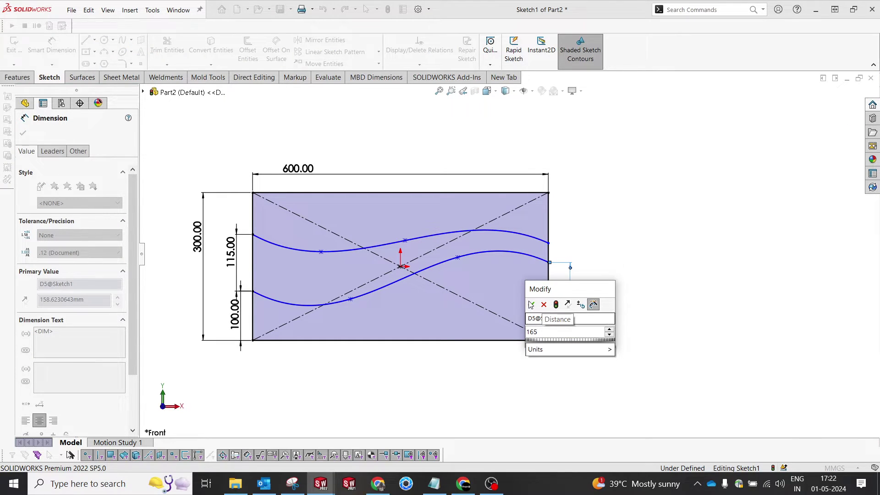
pyautogui.press('Return')
# - Set a 30 gap between the two waves' right endpoints
pyautogui.scroll(5, 564, 265)
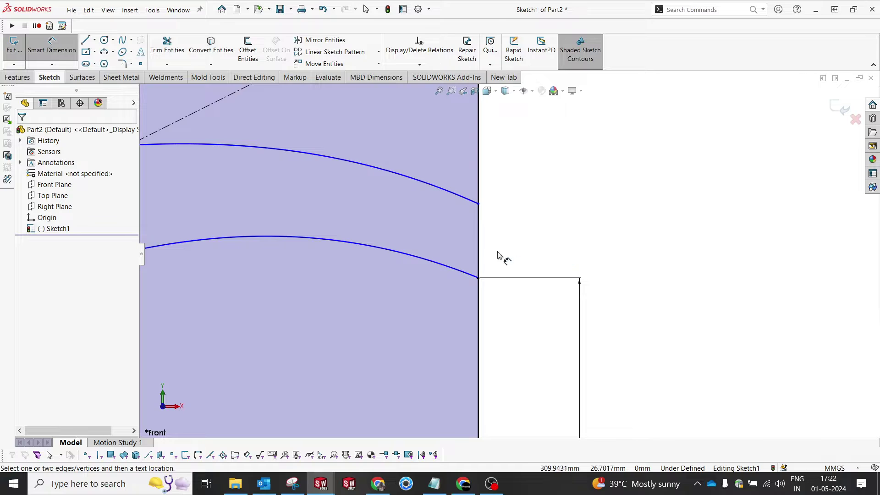
pyautogui.click(479, 204)
pyautogui.click(479, 278)
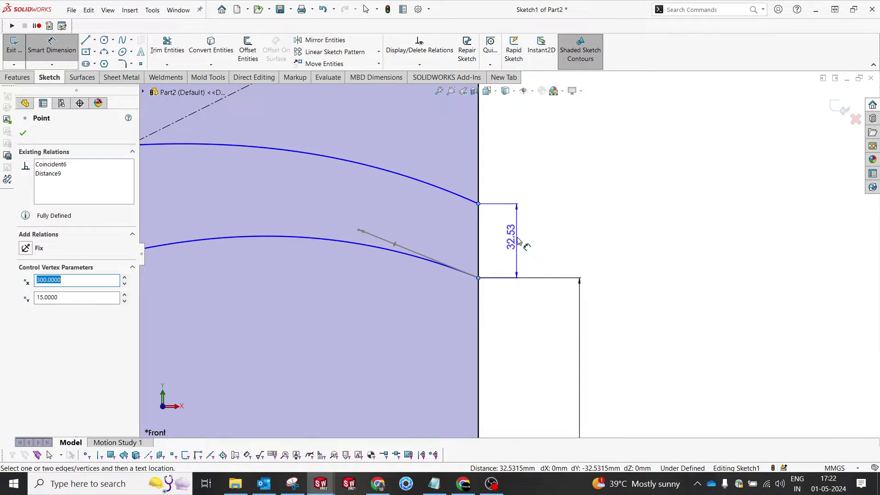
pyautogui.click(558, 239)
pyautogui.write('30')
pyautogui.press('Return')
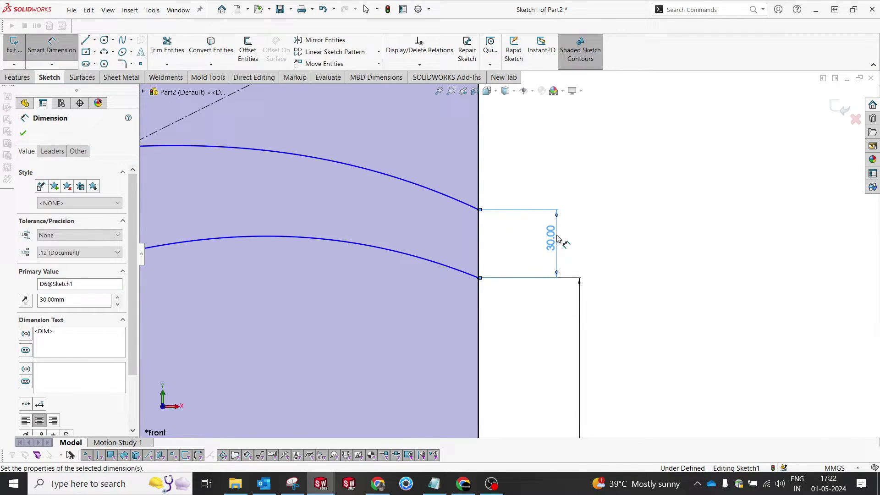
pyautogui.scroll(-5, 504, 247)
pyautogui.scroll(5, 339, 283)
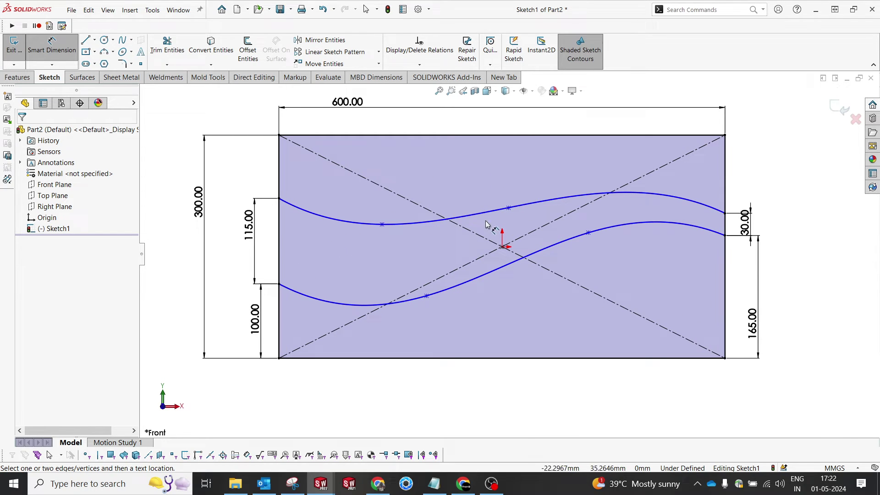
pyautogui.scroll(1, 440, 225)
pyautogui.press('Escape')
# - Pull the upper wave's control point down slightly to refine its curve
pyautogui.moveTo(372, 228); pyautogui.dragTo(373, 232)
pyautogui.click(233, 177)
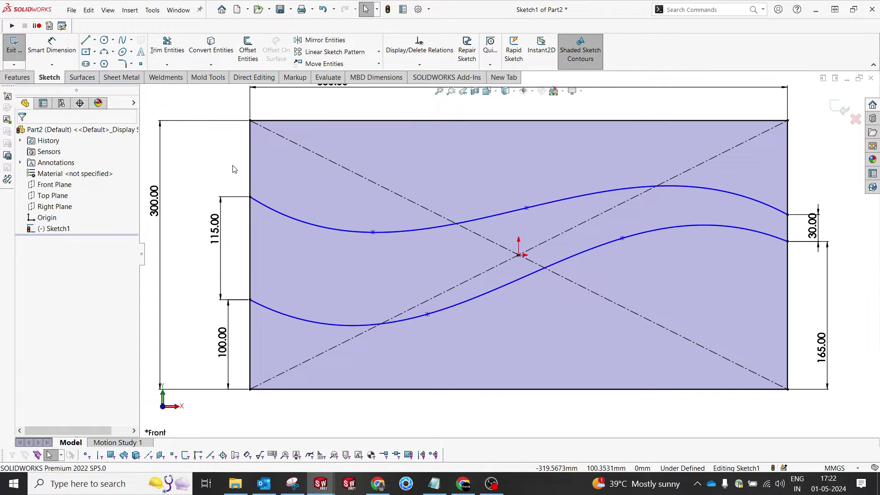
pyautogui.click(128, 42)
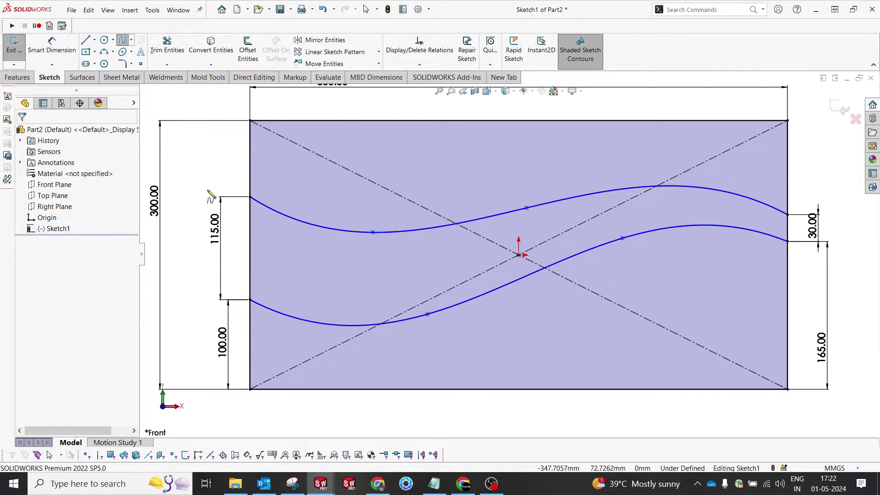
# - Draw a third spline between the waves, from the left edge through low and high points to the right edge
pyautogui.click(250, 255)
pyautogui.click(363, 277)
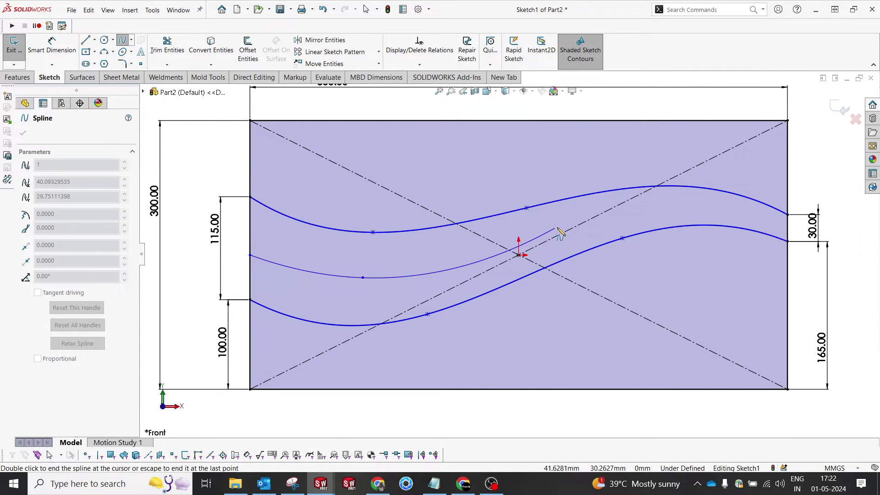
pyautogui.click(614, 215)
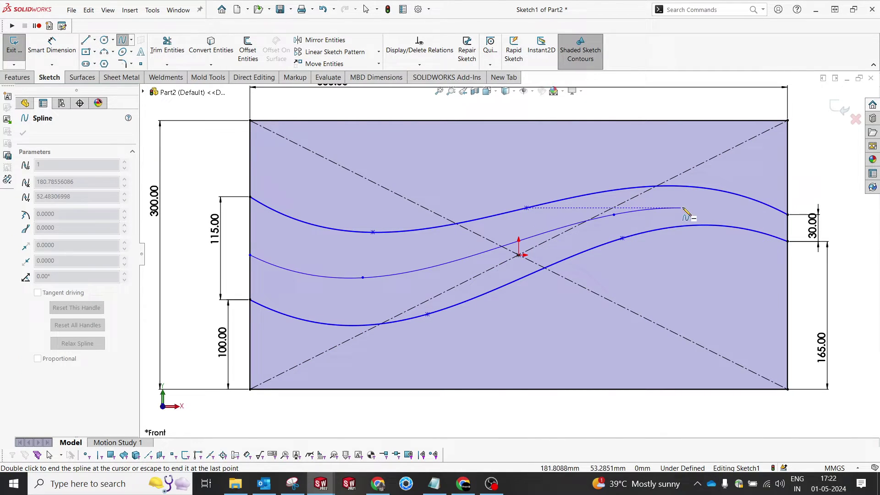
pyautogui.scroll(-4, 788, 234)
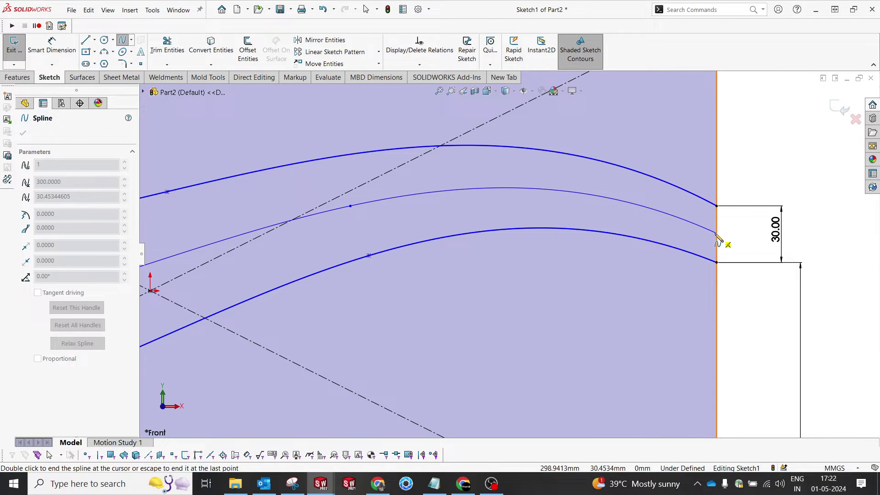
pyautogui.doubleClick(717, 232)
pyautogui.press('Escape')
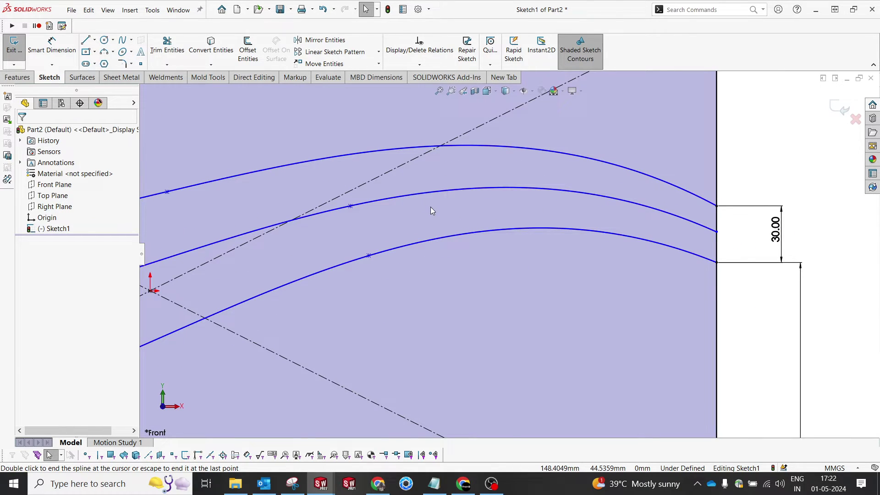
pyautogui.scroll(5, 430, 207)
pyautogui.scroll(-3, 282, 285)
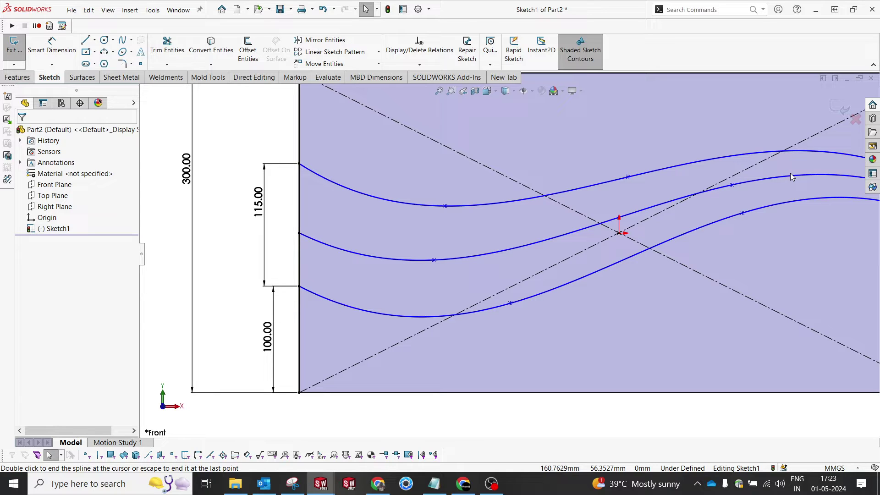
pyautogui.scroll(4, 779, 172)
pyautogui.scroll(-3, 669, 221)
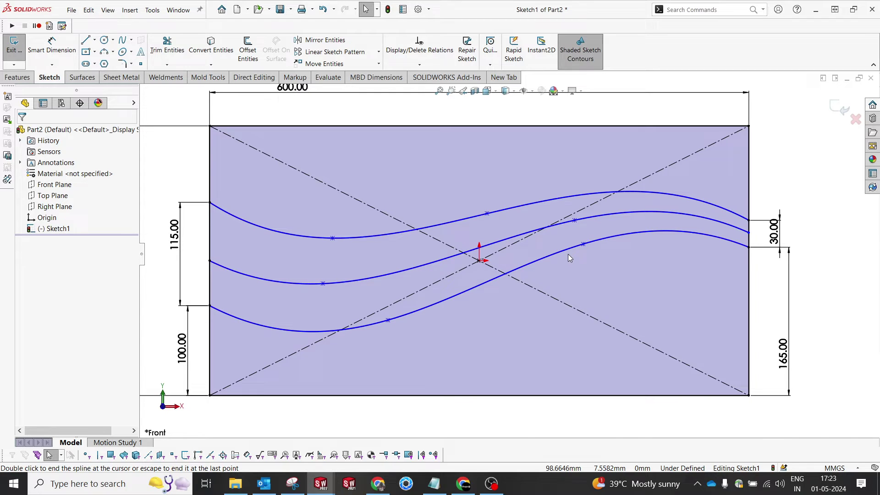
pyautogui.scroll(-2, 568, 254)
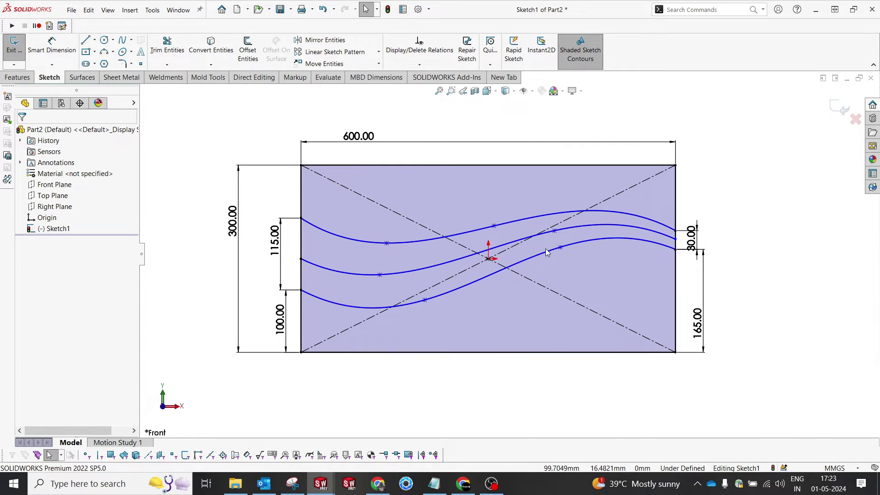
pyautogui.scroll(2, 704, 204)
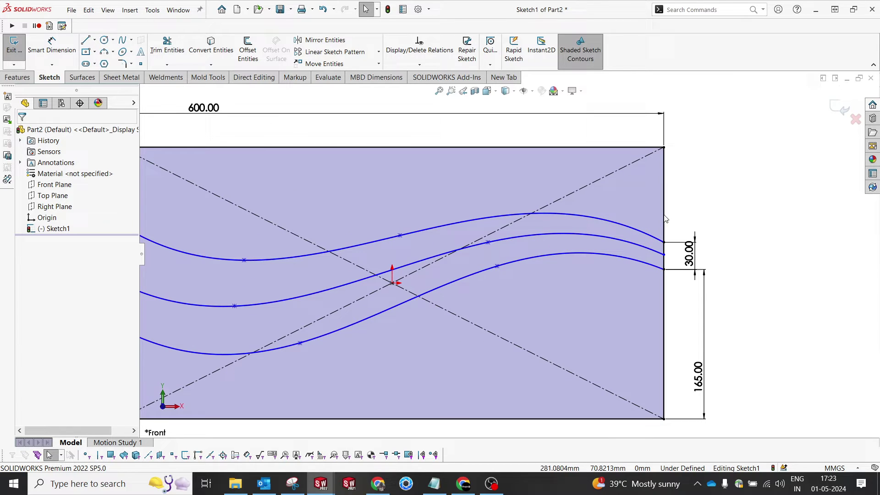
# - Exit Sketch1 and tilt the view to see the panel sketch
pyautogui.doubleClick(788, 192)
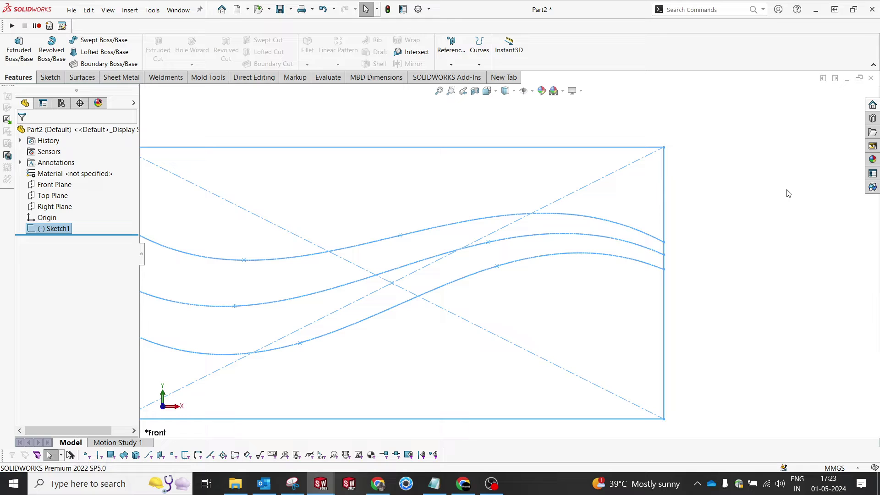
pyautogui.scroll(4, 787, 193)
pyautogui.scroll(-3, 429, 284)
pyautogui.moveTo(460, 261); pyautogui.dragTo(483, 279, button='middle')
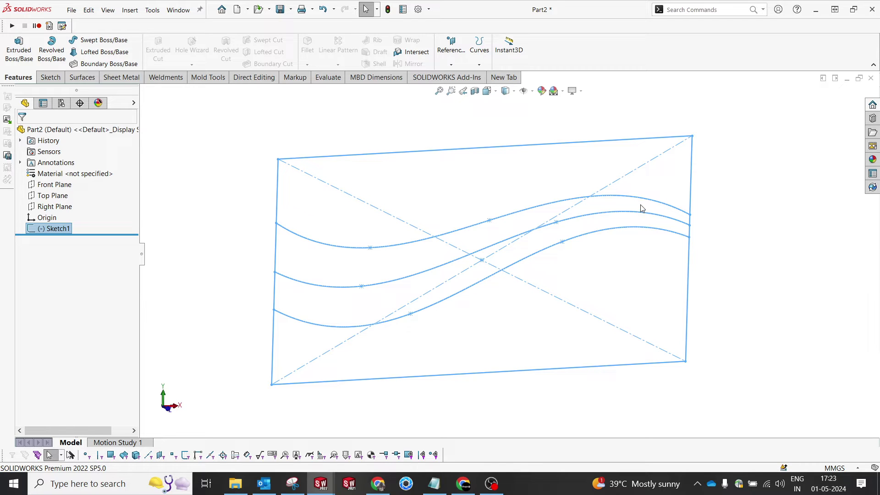
pyautogui.click(219, 127)
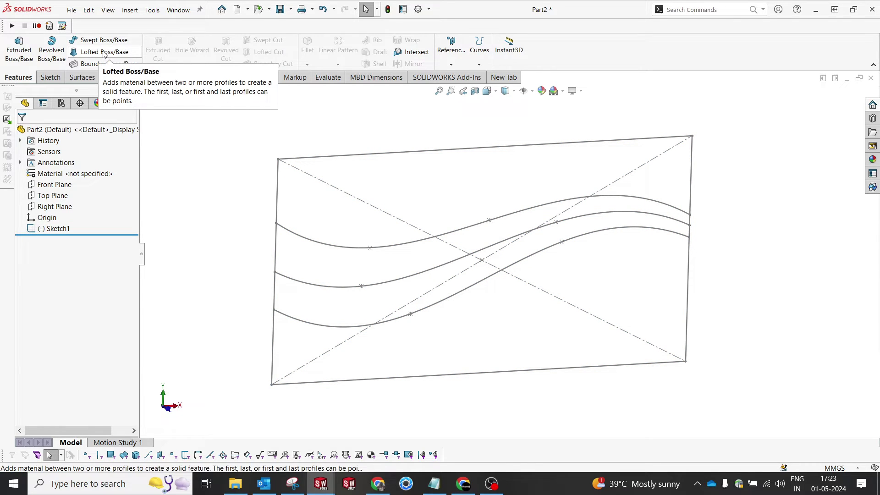
# - Create Plane1 parallel to the Right Plane at the sketch's left corner and start Sketch2 on it
pyautogui.click(59, 206)
pyautogui.click(450, 58)
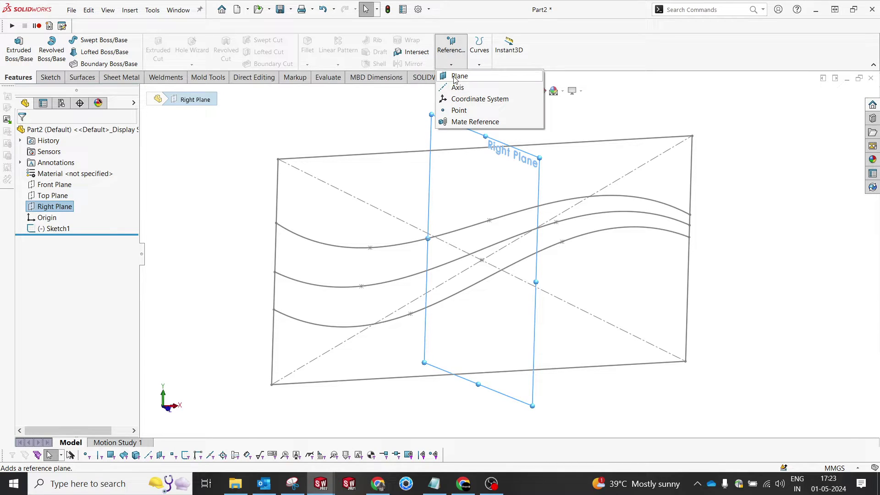
pyautogui.click(455, 77)
pyautogui.click(278, 160)
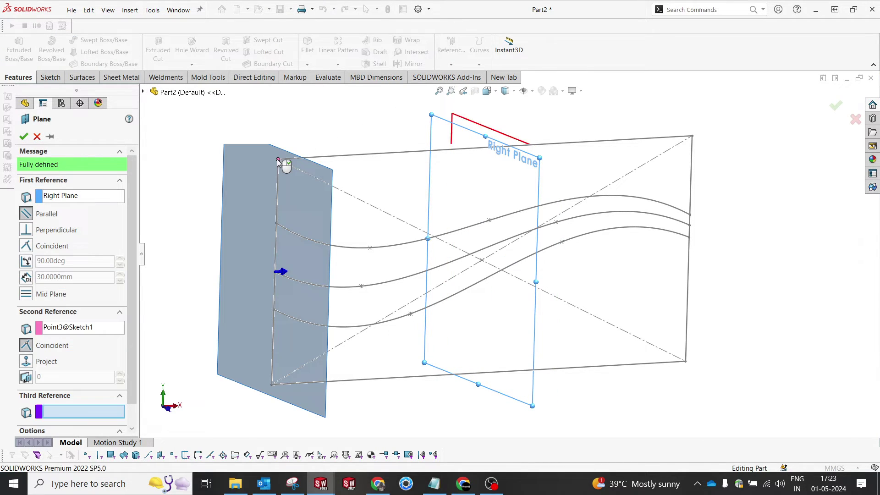
pyautogui.click(23, 136)
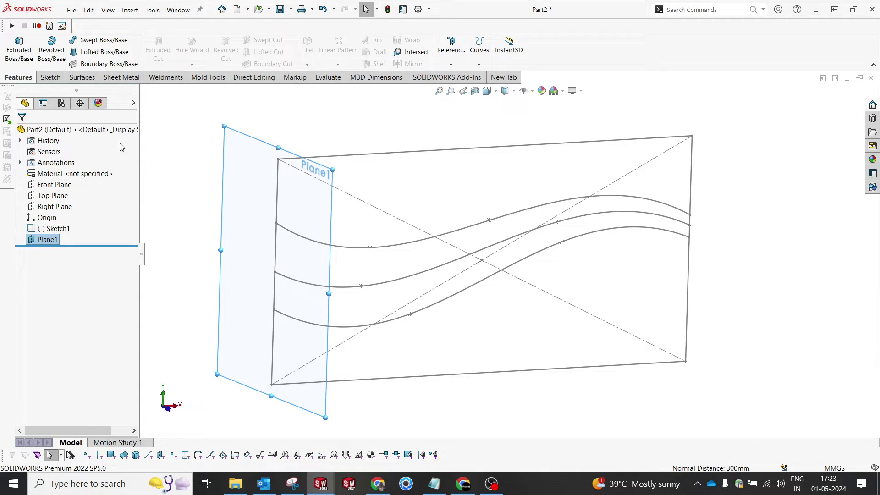
pyautogui.rightClick(305, 106)
pyautogui.click(326, 92)
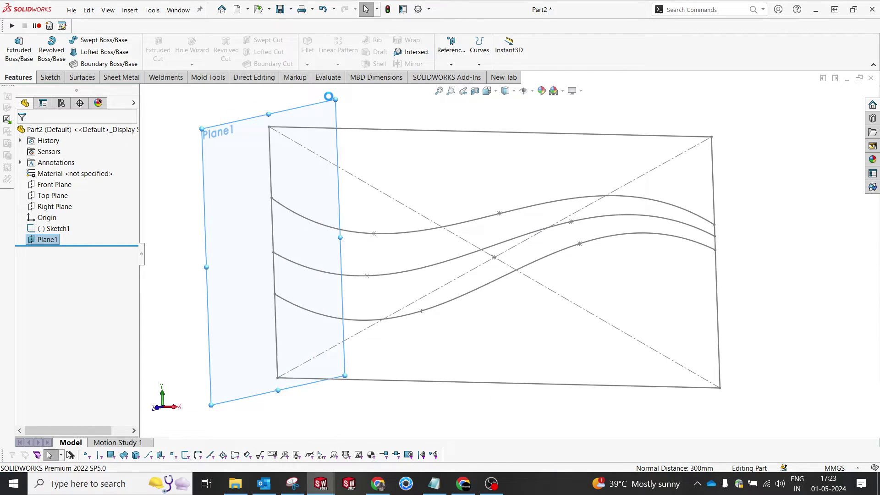
# - Face Plane1 and draw an outward-bulging arc from the top wave's end to the middle wave's end
pyautogui.hotkey('ctrl', '8')
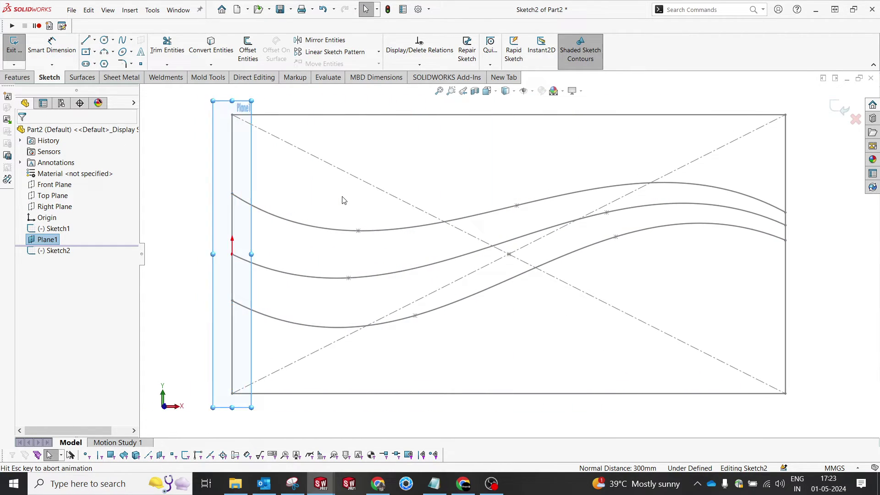
pyautogui.moveTo(577, 204); pyautogui.dragTo(547, 205, button='middle')
pyautogui.scroll(-5, 362, 261)
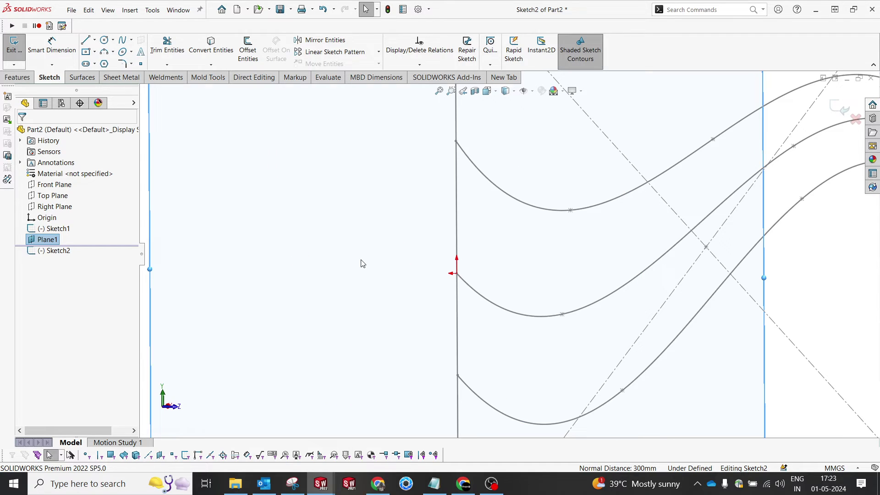
pyautogui.click(104, 52)
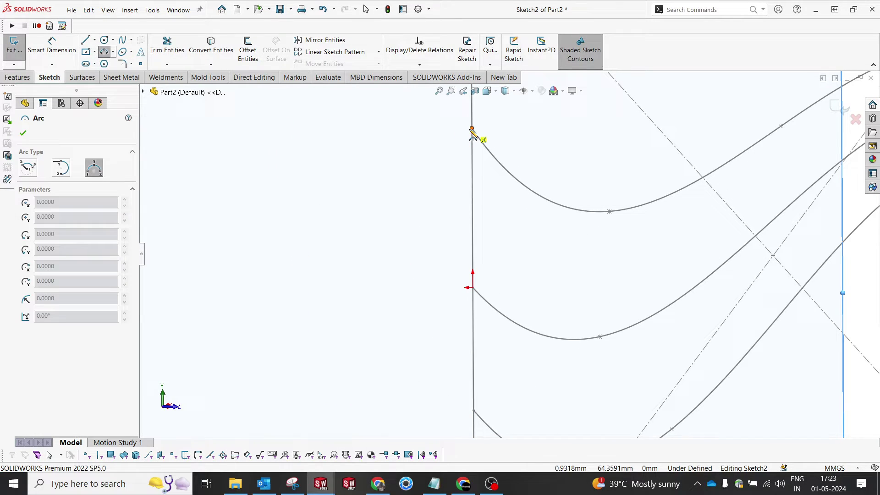
pyautogui.click(472, 129)
pyautogui.click(474, 289)
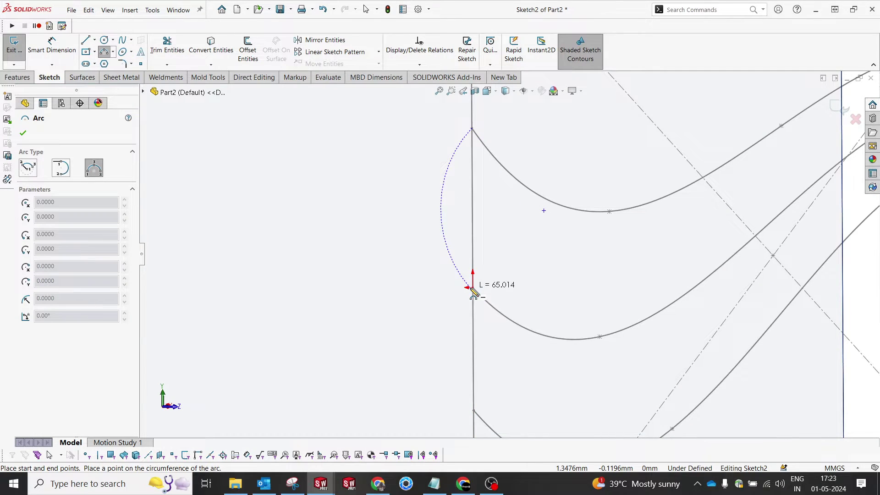
pyautogui.click(442, 239)
pyautogui.scroll(1, 481, 284)
pyautogui.scroll(-2, 481, 285)
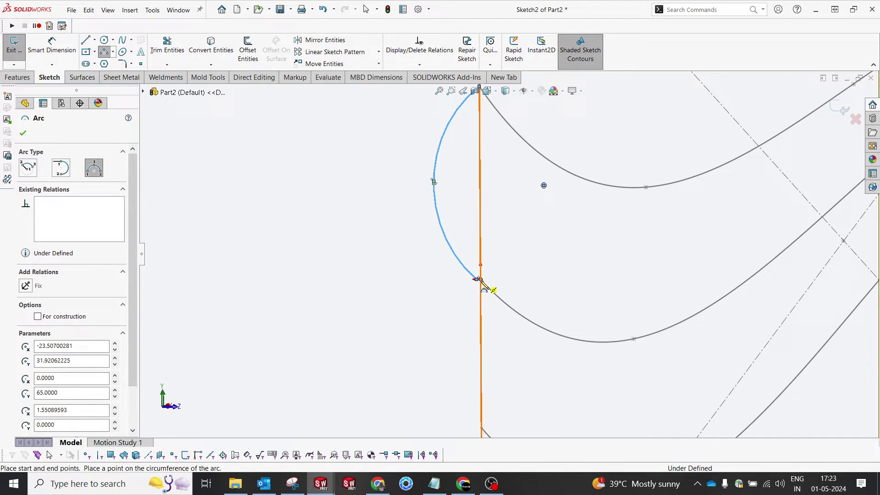
# - Draw a second outward arc from the middle wave's end to the bottom wave's end
pyautogui.click(478, 280)
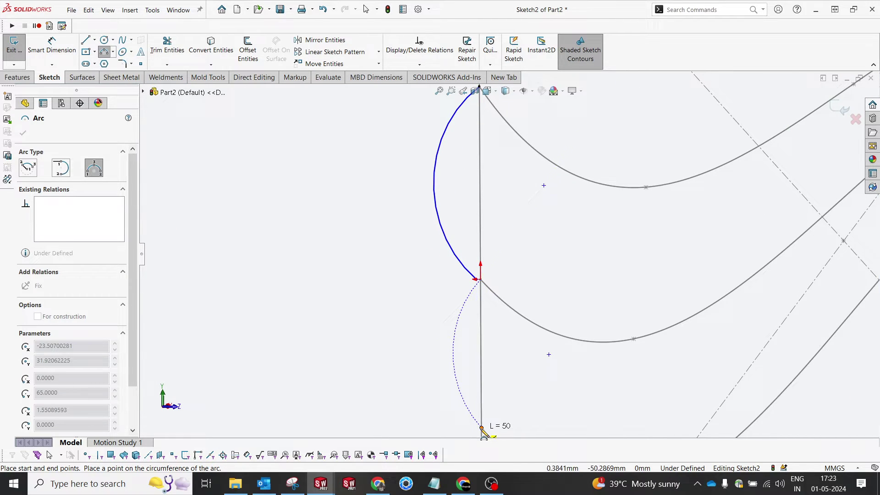
pyautogui.click(481, 427)
pyautogui.click(439, 353)
pyautogui.press('Escape')
pyautogui.press('Escape')
pyautogui.scroll(6, 389, 195)
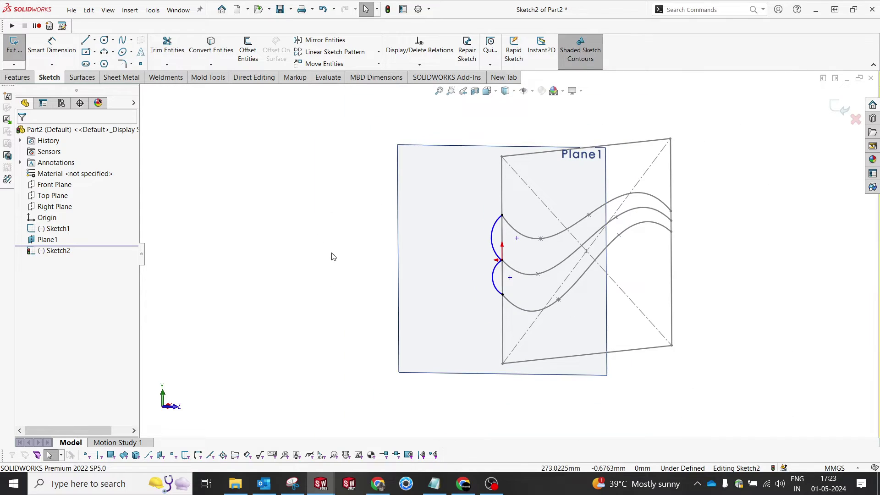
pyautogui.moveTo(332, 255); pyautogui.dragTo(333, 225, button='right')
pyautogui.scroll(-5, 504, 262)
# - Dimension the upper arc's bulge from the left edge line to 20 mm
pyautogui.click(505, 178)
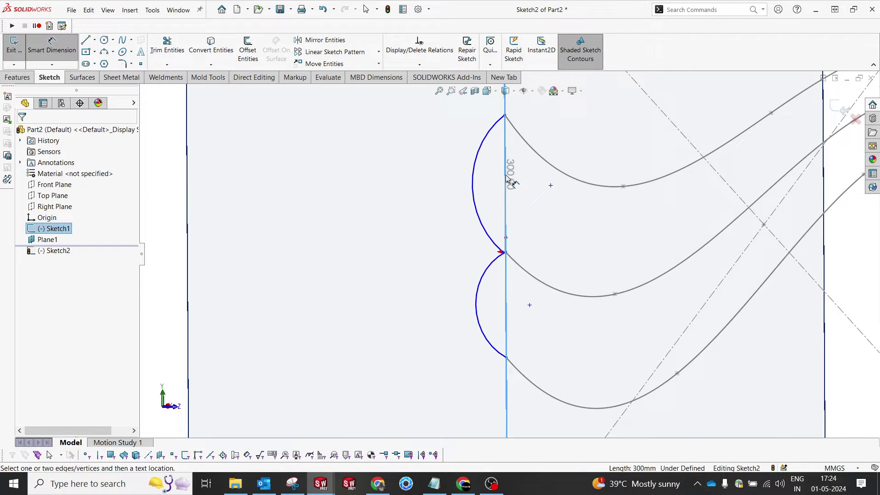
pyautogui.click(475, 159)
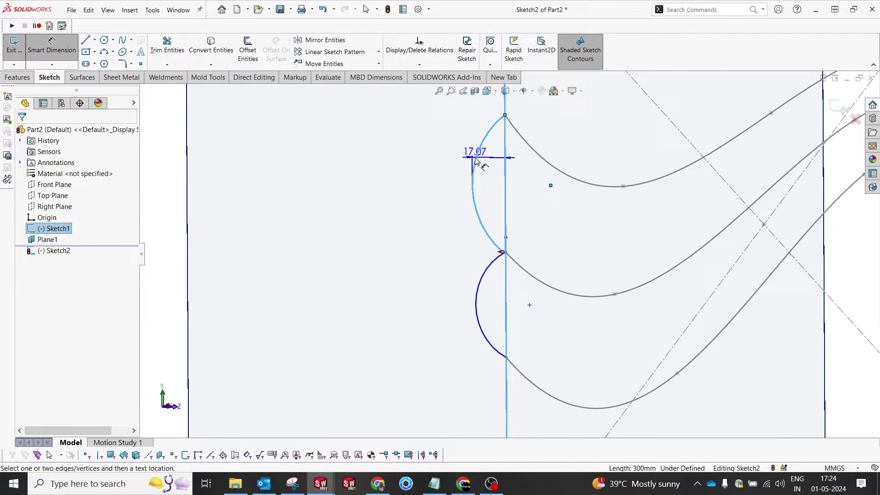
pyautogui.scroll(3, 469, 137)
pyautogui.click(460, 142)
pyautogui.click(461, 142)
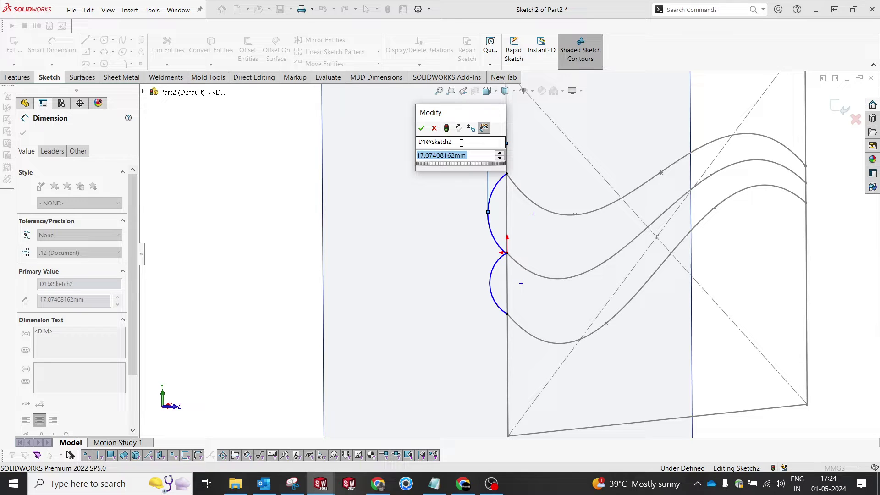
pyautogui.write('20')
pyautogui.press('Return')
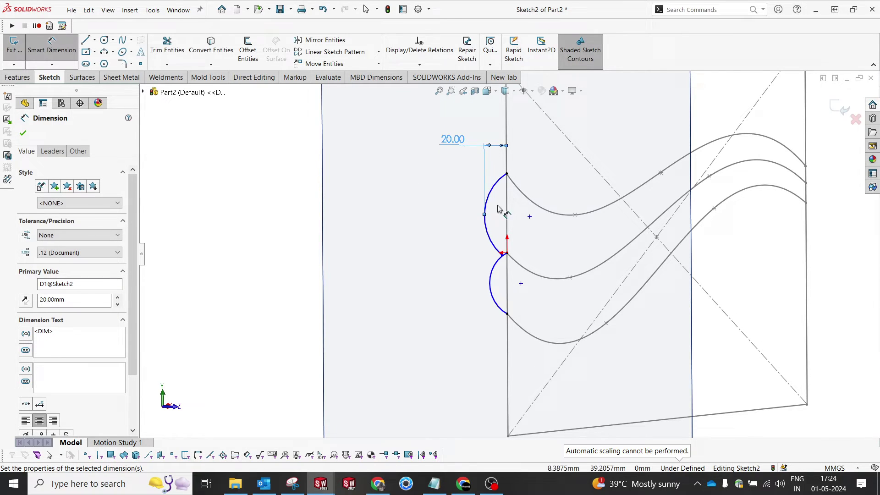
pyautogui.scroll(-5, 498, 209)
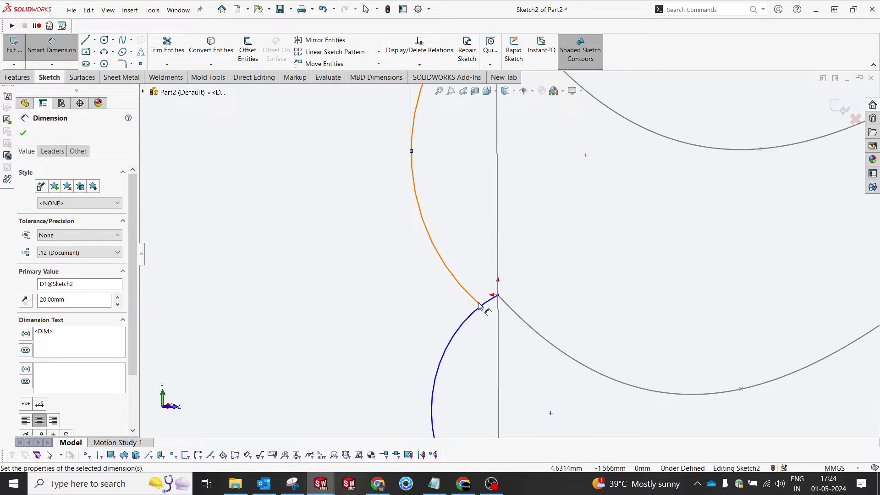
# - Drag the upper arc's lower endpoint onto the origin junction
pyautogui.click(492, 299)
pyautogui.press('Escape')
pyautogui.click(495, 302)
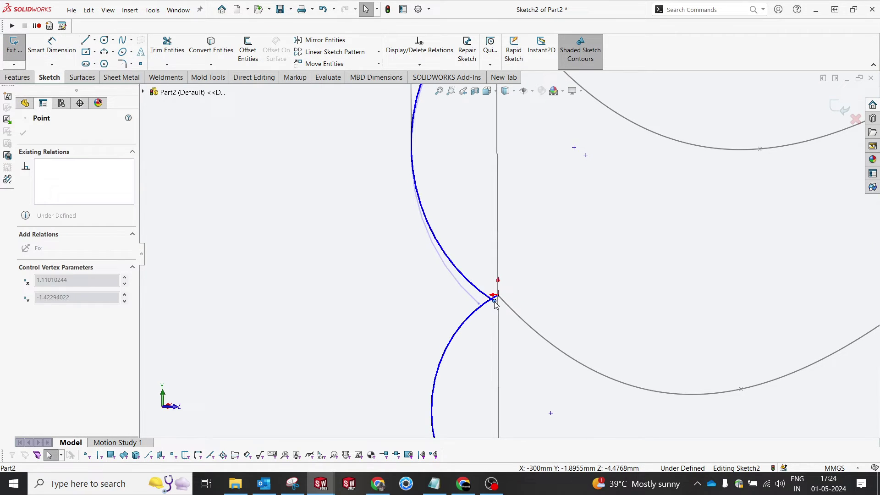
pyautogui.moveTo(494, 302); pyautogui.dragTo(498, 296)
pyautogui.scroll(5, 490, 298)
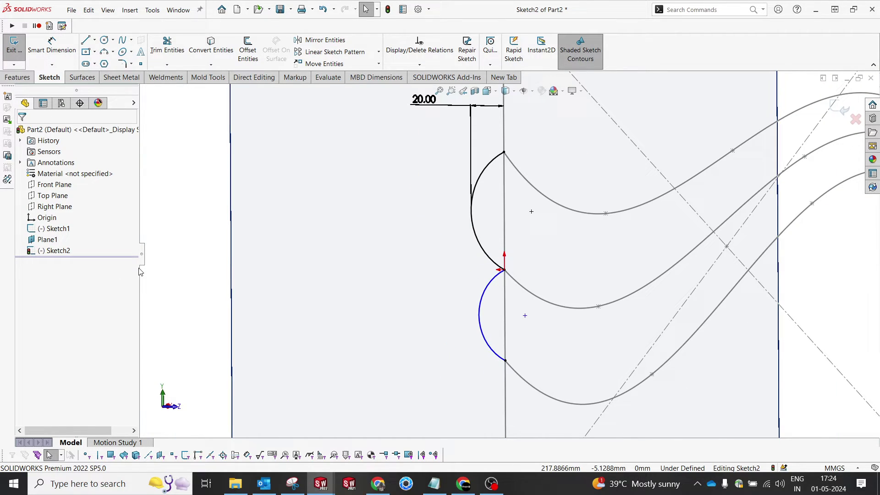
# - Dimension the lower arc's bulge from the left edge line to 15 mm
pyautogui.press('d')
pyautogui.click(480, 317)
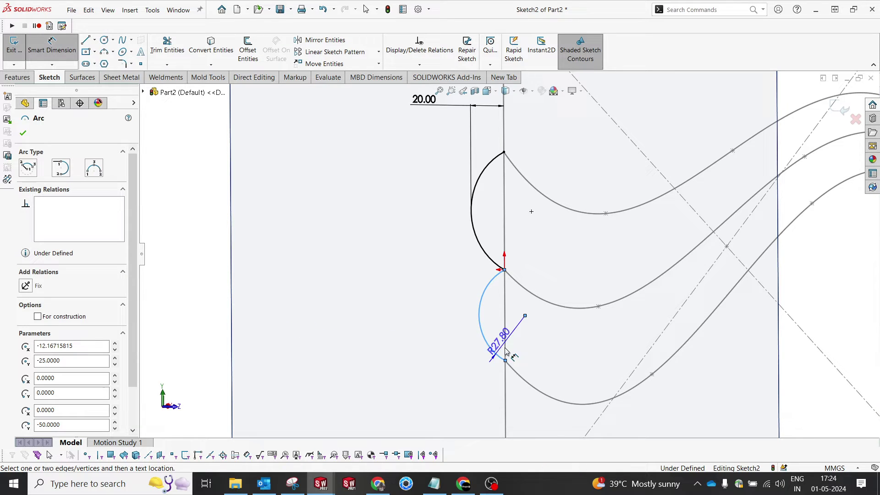
pyautogui.click(505, 380)
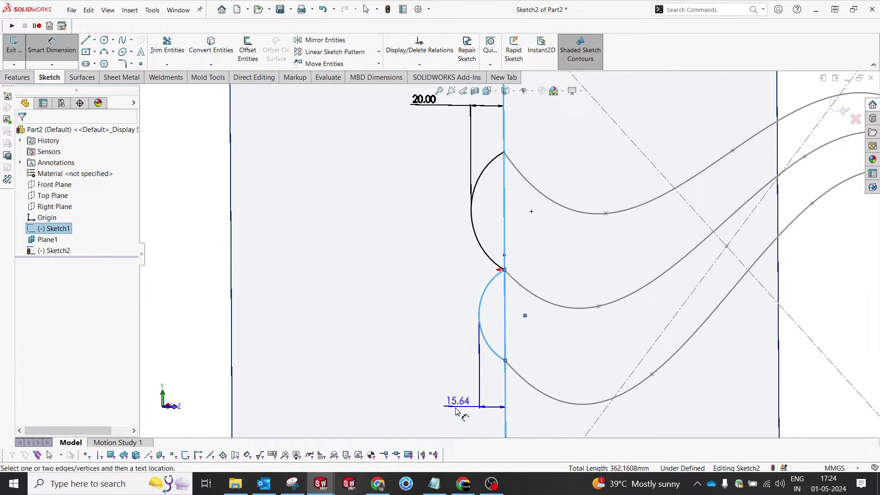
pyautogui.click(455, 410)
pyautogui.write('15')
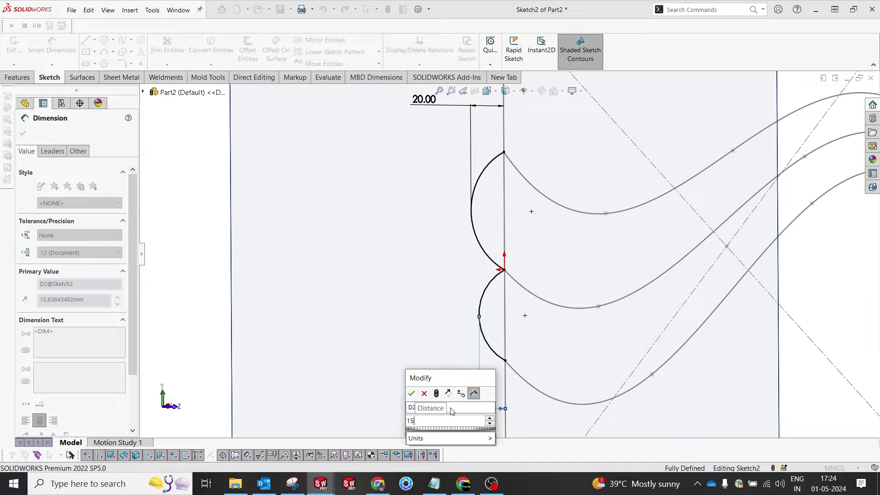
pyautogui.press('Return')
pyautogui.press('Escape')
pyautogui.scroll(4, 383, 262)
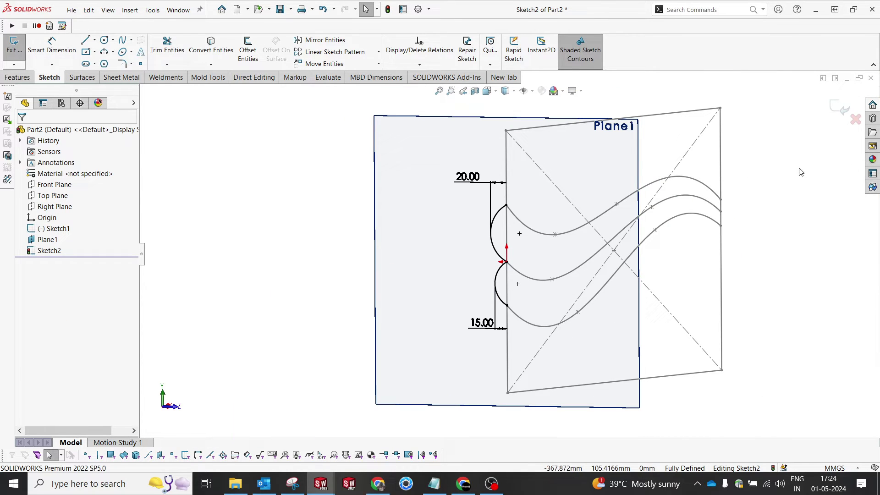
# - Close Sketch2 and create Plane2 through the panel's far corner, parallel to Plane1
pyautogui.click(841, 108)
pyautogui.moveTo(665, 272); pyautogui.dragTo(525, 264, button='middle')
pyautogui.click(451, 64)
pyautogui.click(460, 72)
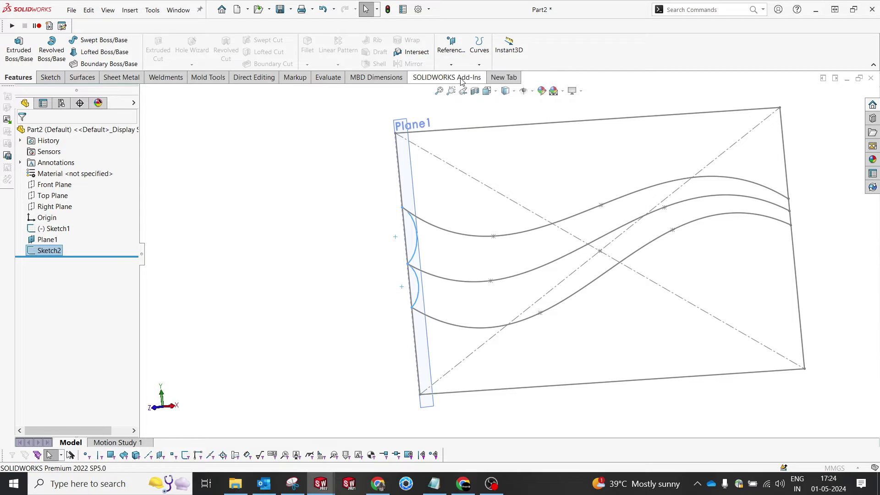
pyautogui.click(780, 109)
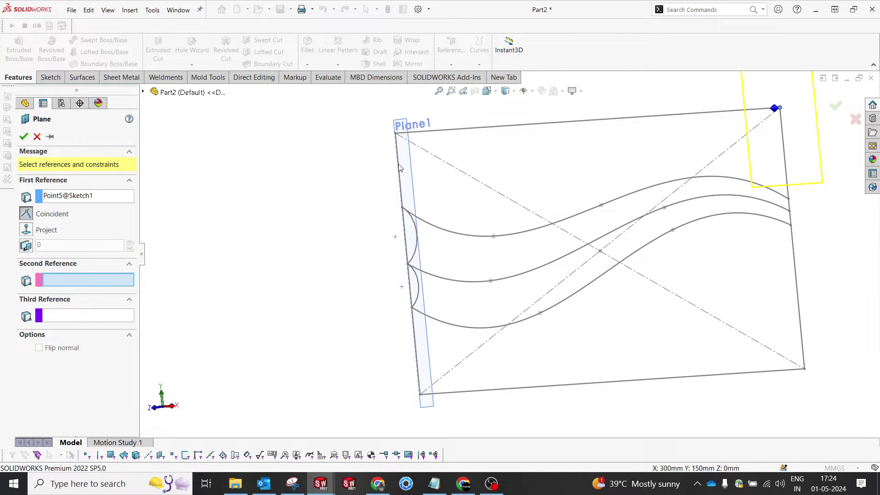
pyautogui.click(406, 123)
pyautogui.click(835, 106)
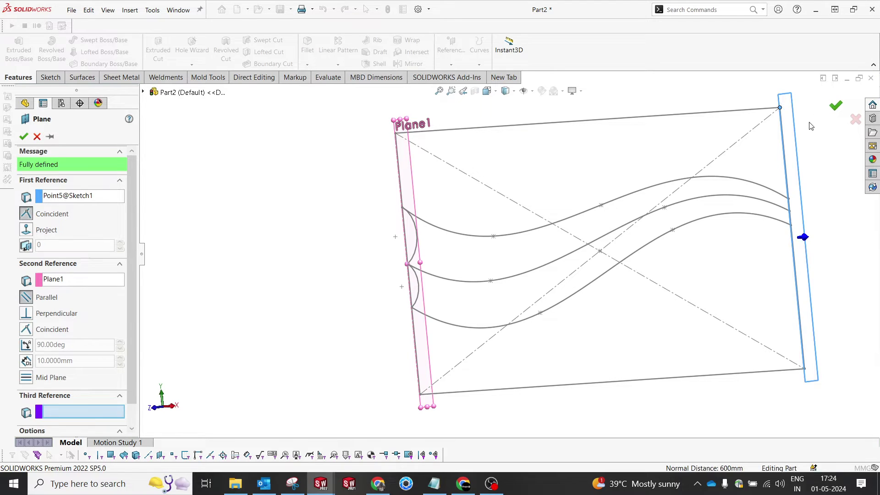
# - Start Sketch3 on Plane2
pyautogui.moveTo(847, 106); pyautogui.dragTo(616, 227, button='middle')
pyautogui.rightClick(590, 207)
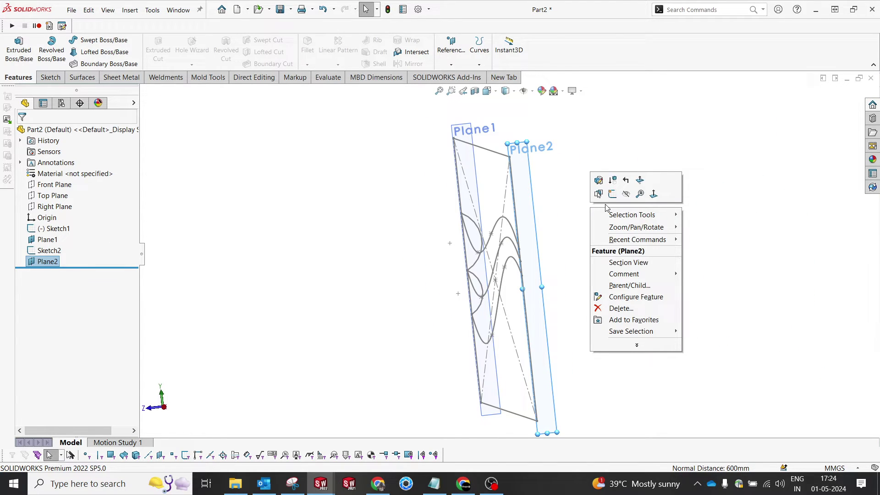
pyautogui.click(611, 194)
# - Hide the reference planes and turn the view toward the wave curve ends
pyautogui.scroll(-3, 505, 208)
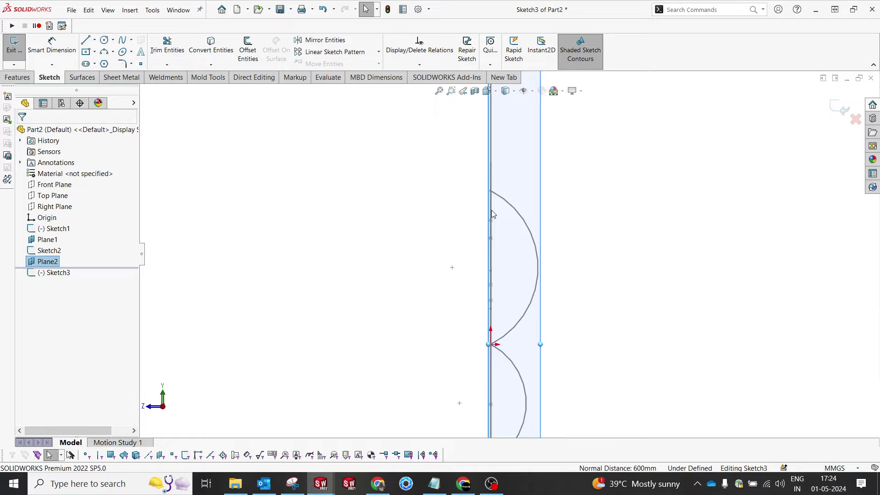
pyautogui.moveTo(491, 211); pyautogui.dragTo(436, 298, button='middle')
pyautogui.scroll(2, 437, 297)
pyautogui.click(392, 248)
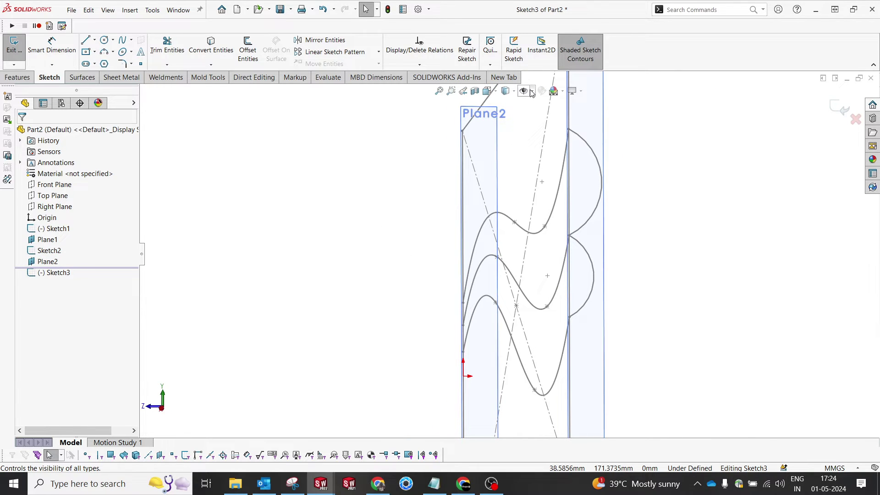
pyautogui.click(526, 90)
pyautogui.click(527, 106)
pyautogui.scroll(1, 357, 224)
pyautogui.scroll(-2, 446, 311)
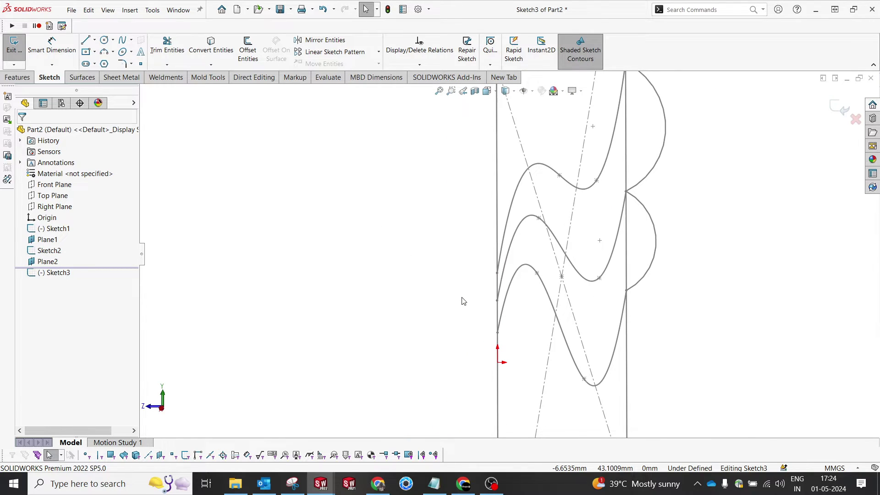
pyautogui.scroll(-2, 513, 267)
pyautogui.moveTo(515, 267); pyautogui.dragTo(484, 249, button='middle')
pyautogui.scroll(3, 483, 249)
pyautogui.scroll(-5, 316, 195)
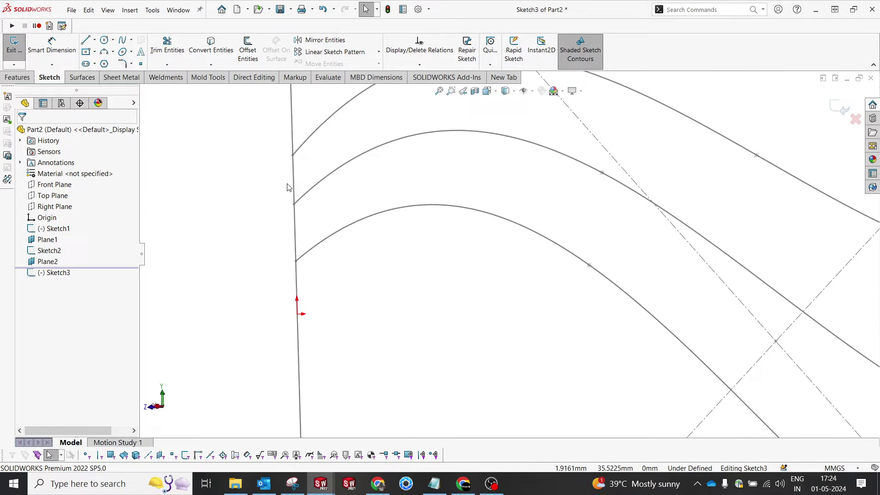
# - Draw two stacked three-point arcs along the vertical line at the wave ends
pyautogui.click(105, 52)
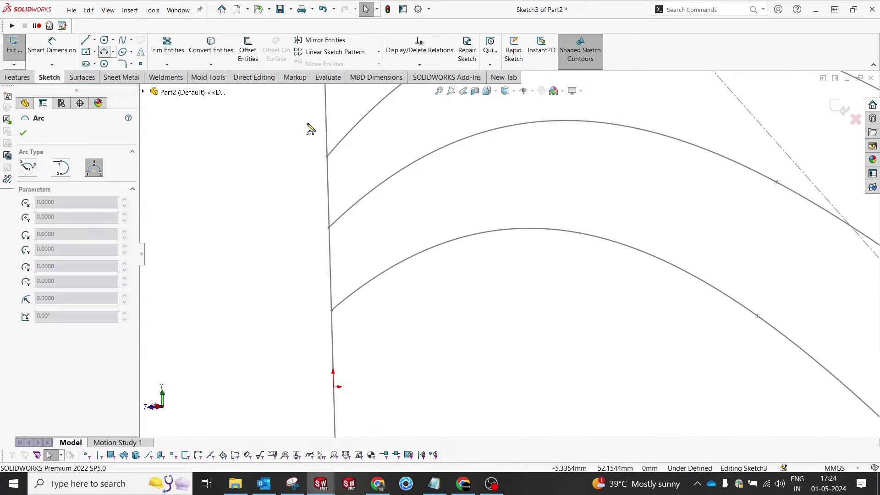
pyautogui.click(327, 157)
pyautogui.click(329, 228)
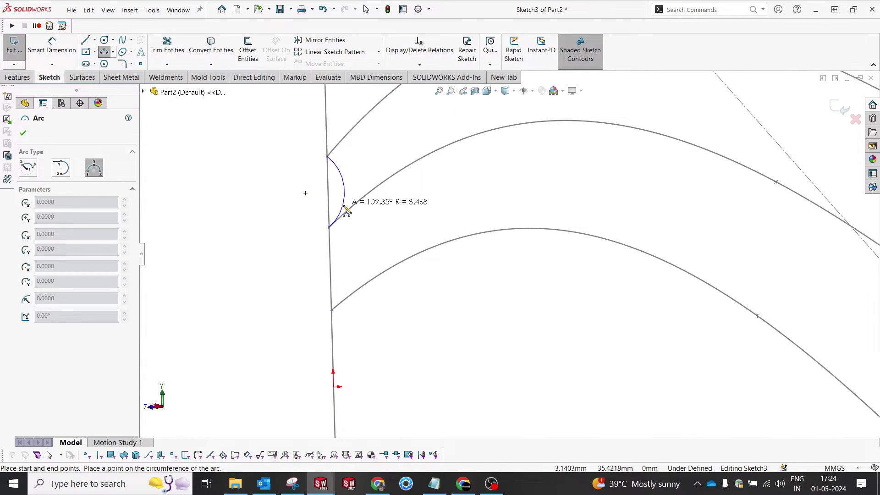
pyautogui.click(333, 232)
pyautogui.click(329, 227)
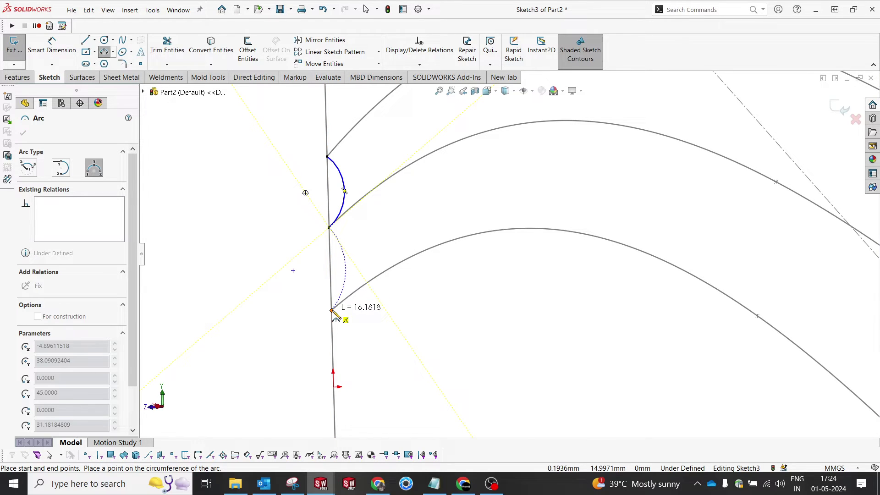
pyautogui.click(331, 311)
pyautogui.click(351, 277)
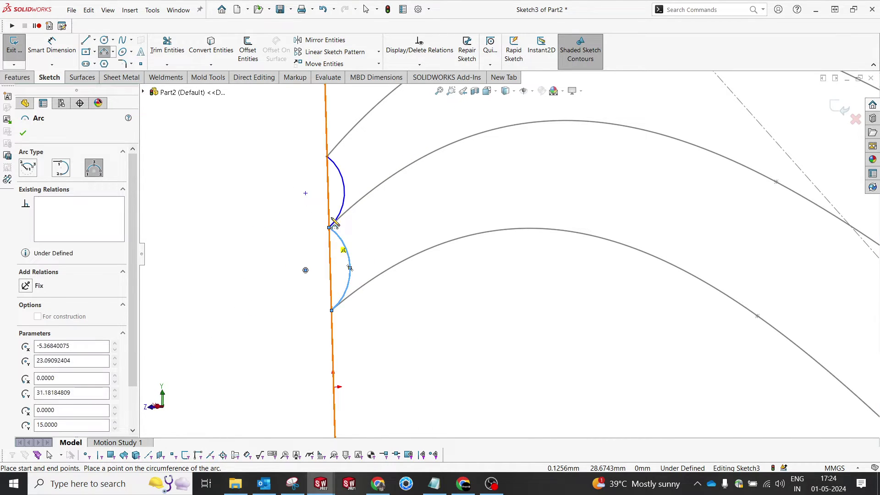
pyautogui.press('Escape')
pyautogui.scroll(3, 336, 220)
pyautogui.scroll(-3, 337, 220)
pyautogui.moveTo(504, 207); pyautogui.dragTo(558, 139, button='right')
# - Dimension both arcs 4.00 deep from the vertical line
pyautogui.click(661, 209)
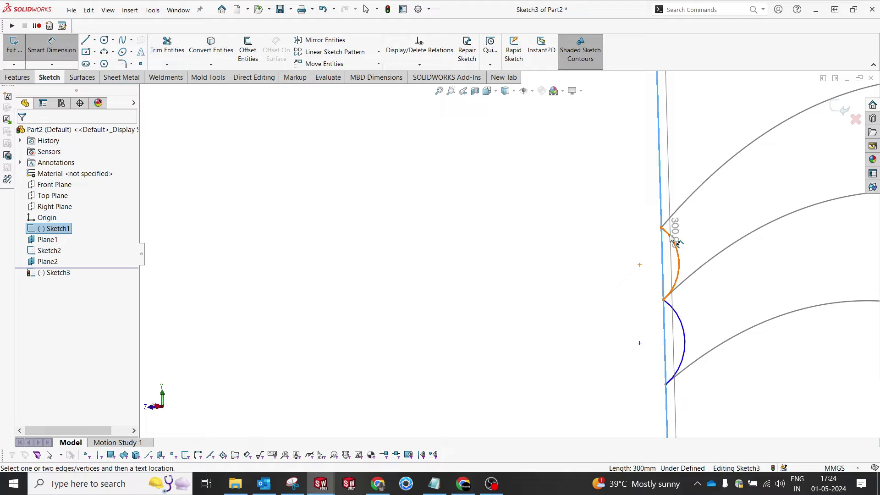
pyautogui.click(678, 253)
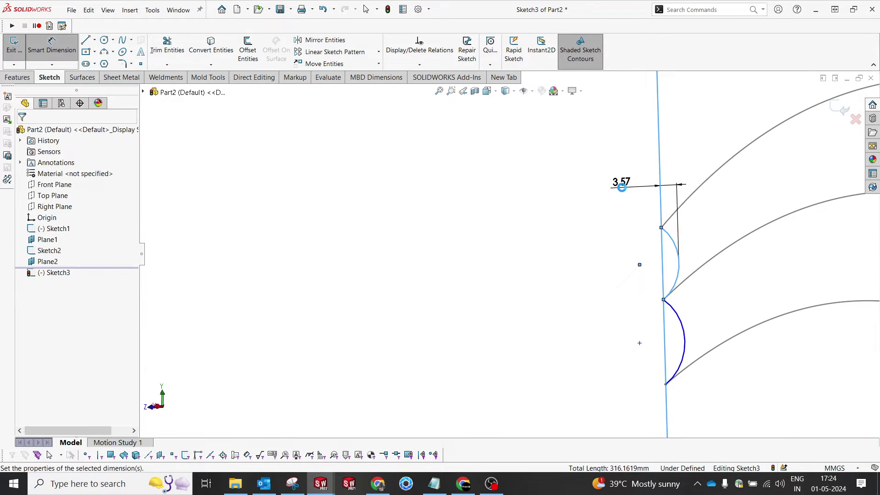
pyautogui.click(625, 190)
pyautogui.write('4')
pyautogui.press('Return')
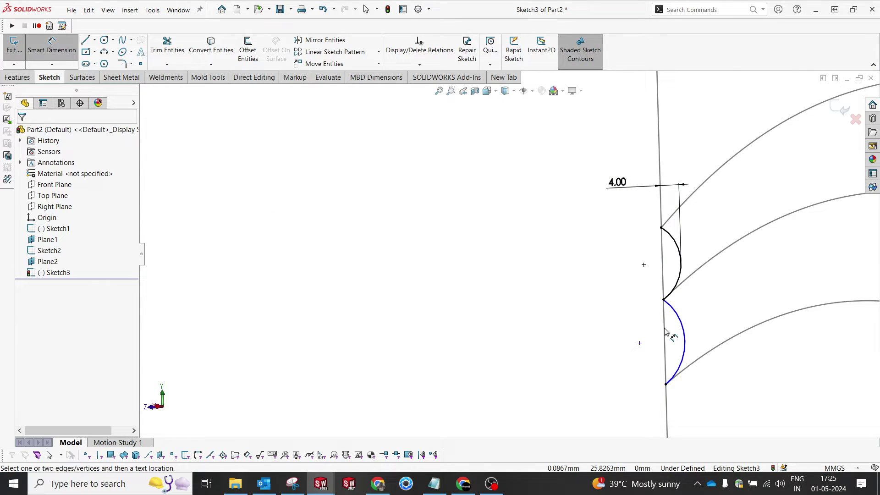
pyautogui.click(685, 329)
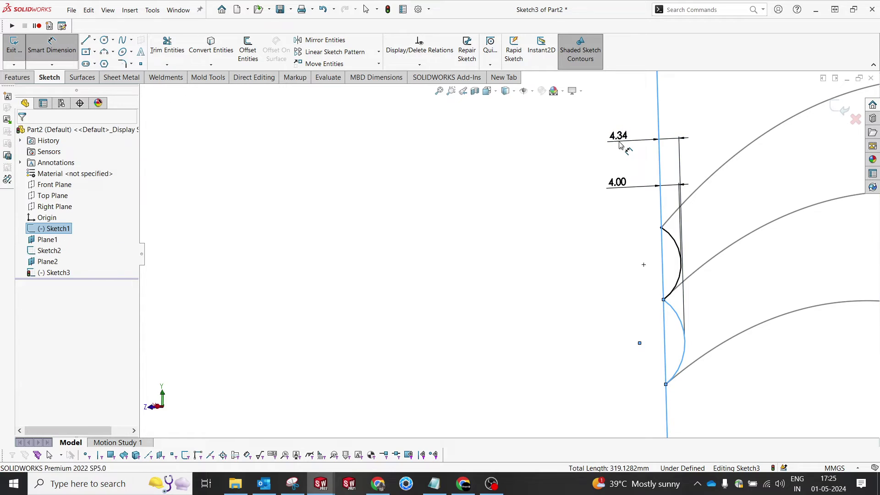
pyautogui.click(620, 142)
pyautogui.write('4')
pyautogui.press('Return')
# - Exit Sketch3 and bring the view back toward the front
pyautogui.scroll(6, 653, 274)
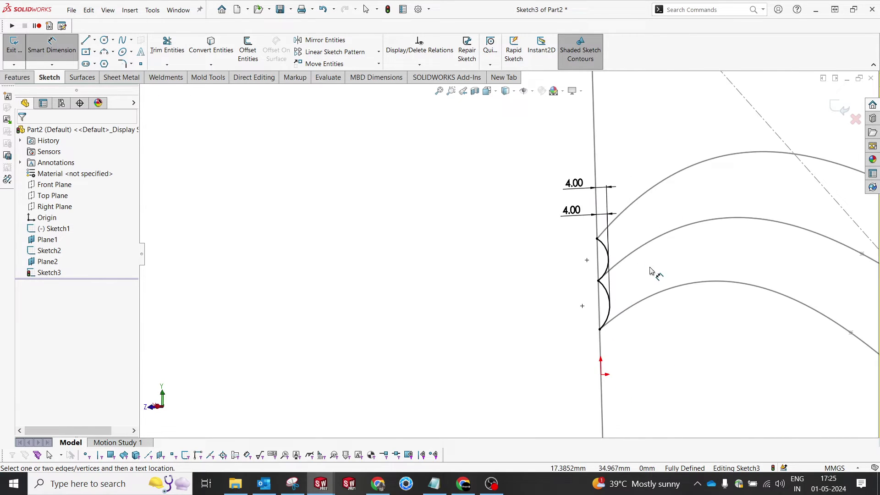
pyautogui.moveTo(654, 274); pyautogui.dragTo(675, 260, button='middle')
pyautogui.scroll(-4, 676, 260)
pyautogui.scroll(-3, 628, 239)
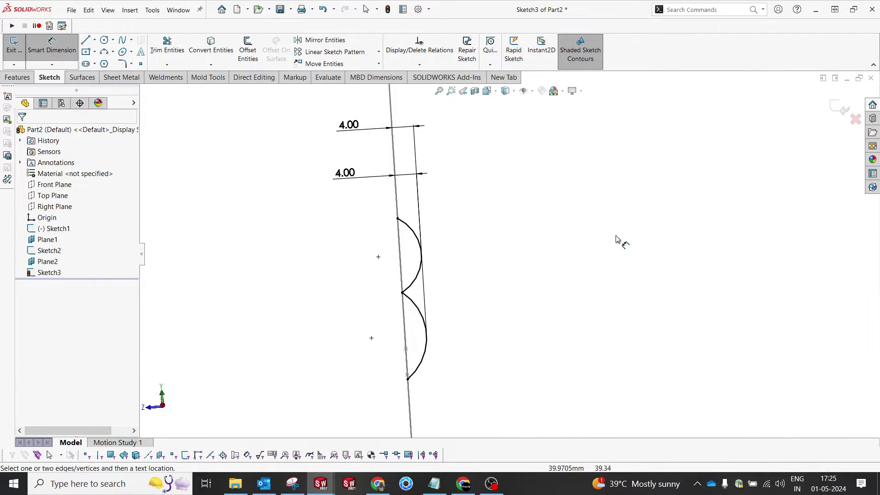
pyautogui.click(836, 108)
pyautogui.scroll(4, 534, 249)
pyautogui.scroll(2, 534, 249)
pyautogui.moveTo(535, 249)
pyautogui.mouseDown(button='middle')
pyautogui.moveTo(588, 242)
pyautogui.moveTo(617, 279)
pyautogui.moveTo(648, 249)
pyautogui.moveTo(640, 264)
pyautogui.mouseUp(button='middle')
pyautogui.scroll(3, 591, 248)
pyautogui.scroll(-2, 628, 271)
pyautogui.click(628, 271)
pyautogui.scroll(3, 583, 267)
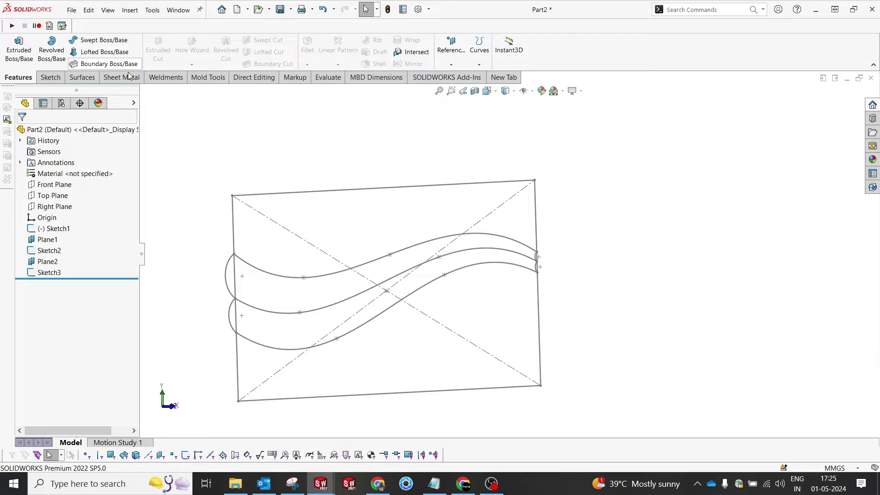
# - Start a lofted surface with the Sketch2 and Sketch3 arcs as profiles
pyautogui.click(81, 81)
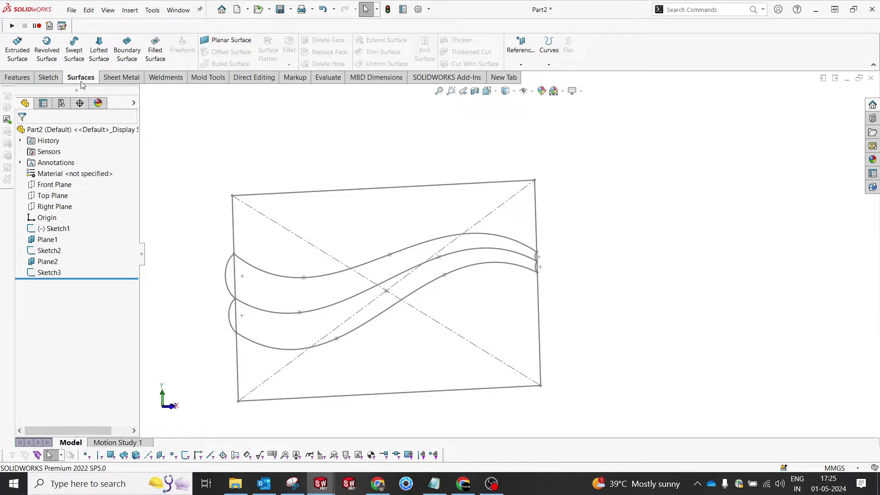
pyautogui.click(99, 59)
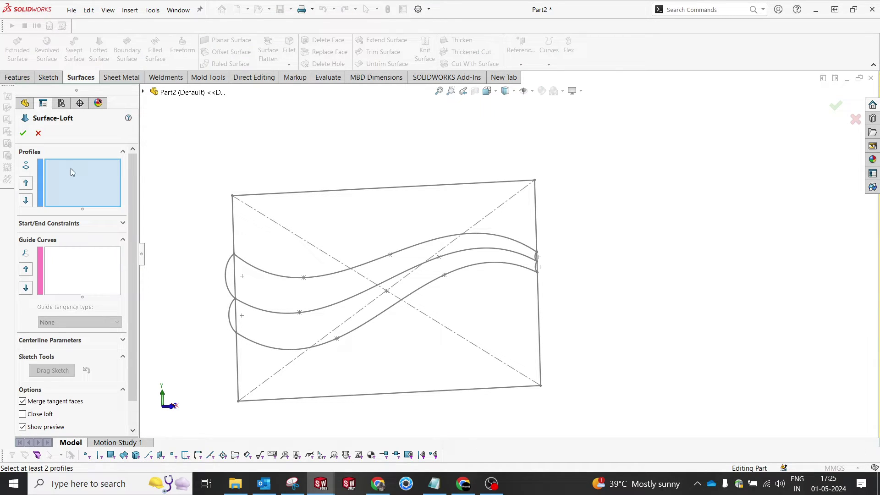
pyautogui.click(228, 285)
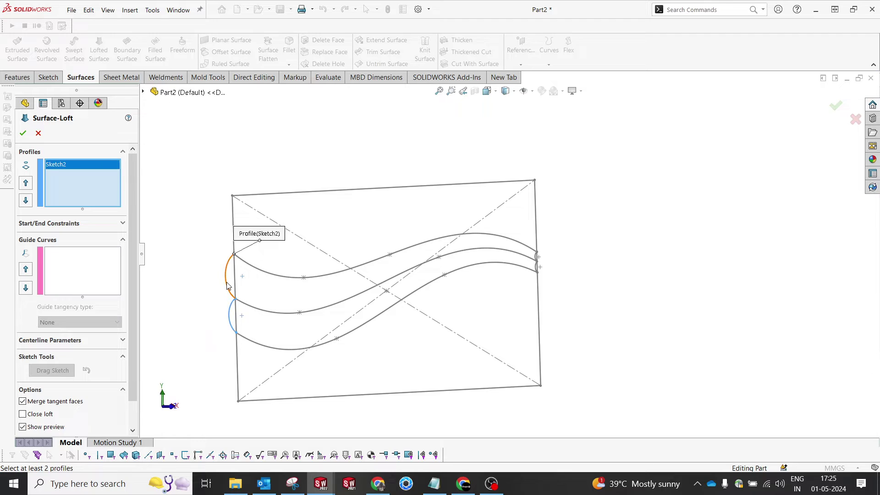
pyautogui.scroll(-3, 539, 262)
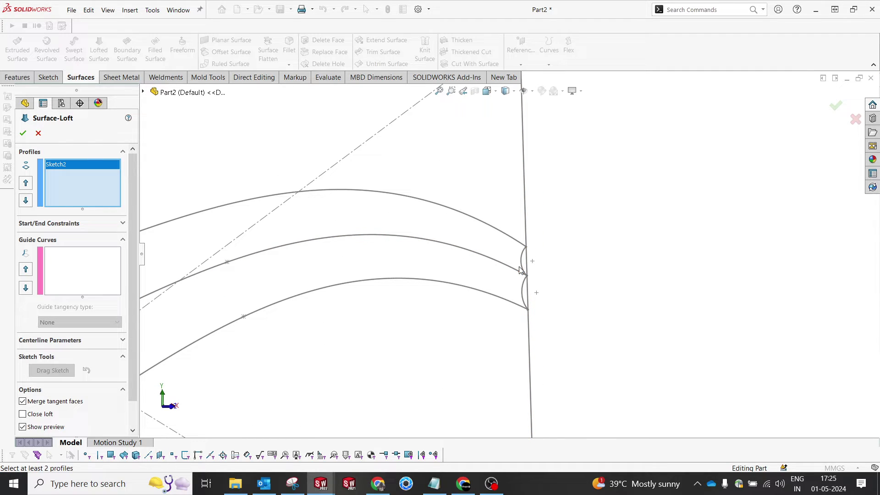
pyautogui.click(524, 264)
pyautogui.scroll(3, 255, 283)
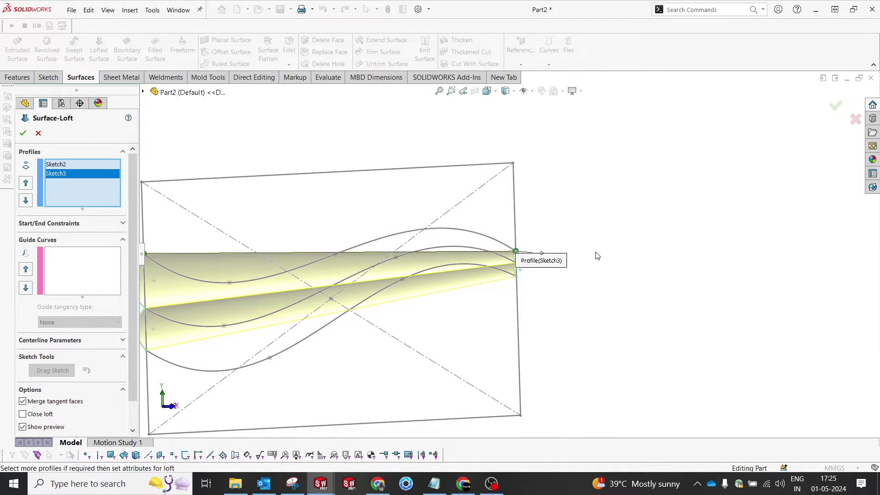
pyautogui.scroll(2, 595, 256)
pyautogui.scroll(-2, 339, 289)
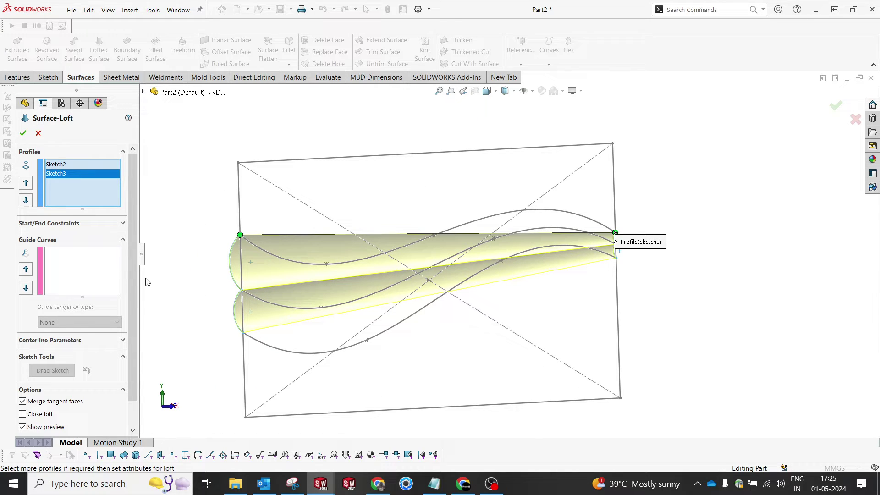
# - Activate the Guide Curves box using Open Group selection
pyautogui.click(76, 273)
pyautogui.rightClick(76, 273)
pyautogui.click(145, 294)
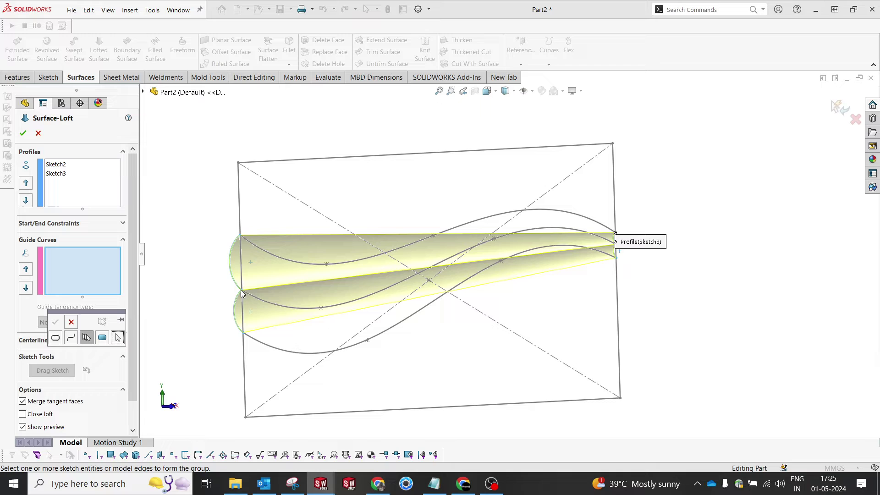
# - Add the upper and lower wave curves as the loft's guide curves
pyautogui.click(268, 255)
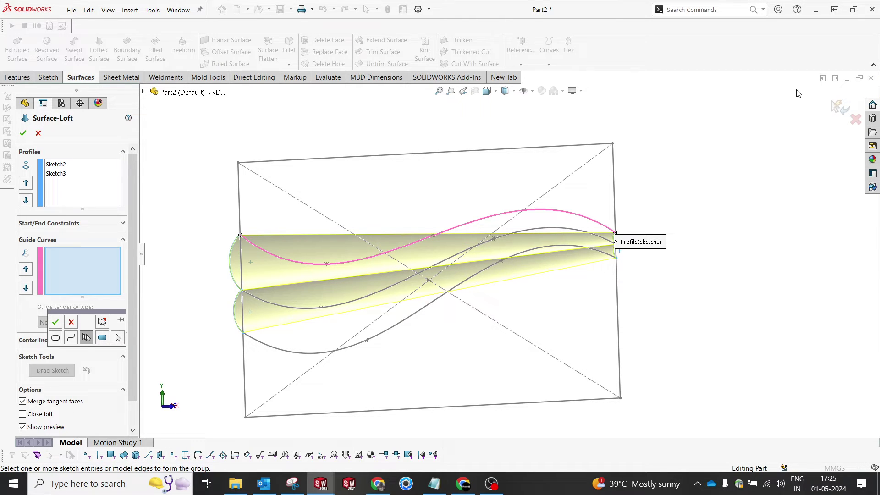
pyautogui.click(55, 322)
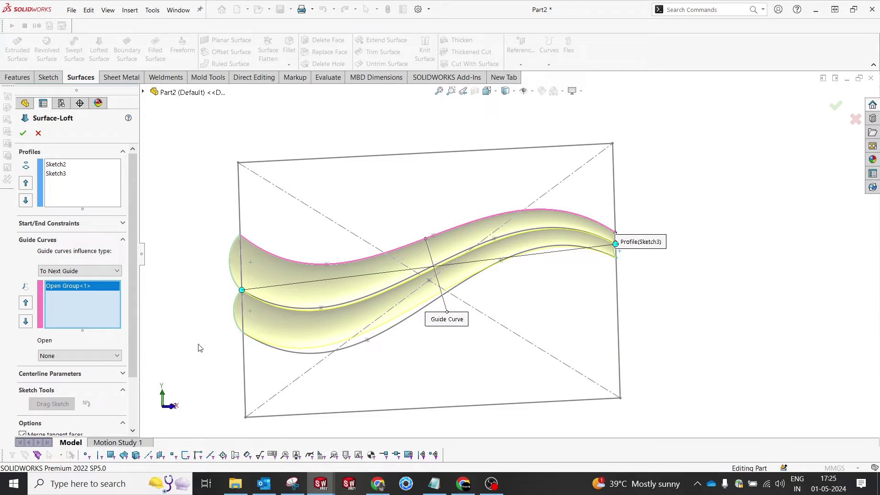
pyautogui.click(311, 353)
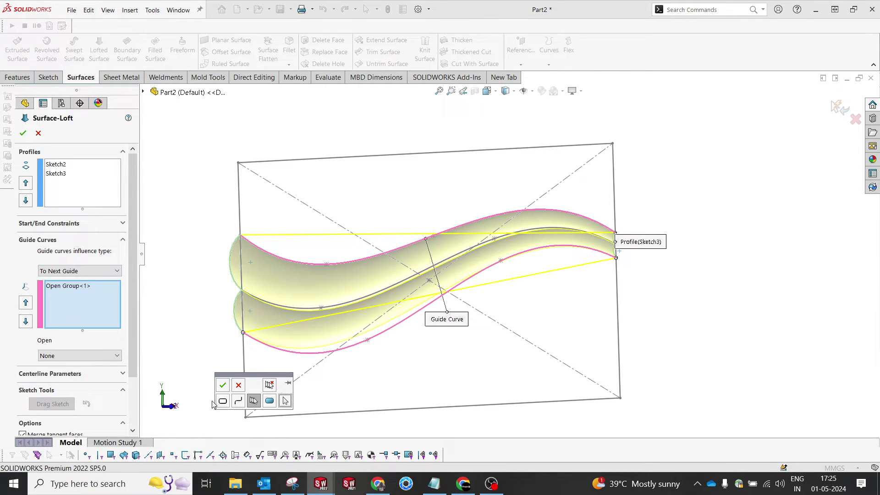
pyautogui.click(223, 386)
# - Set the middle wave curve as centerline and create Surface-Loft1
pyautogui.scroll(-5, 374, 306)
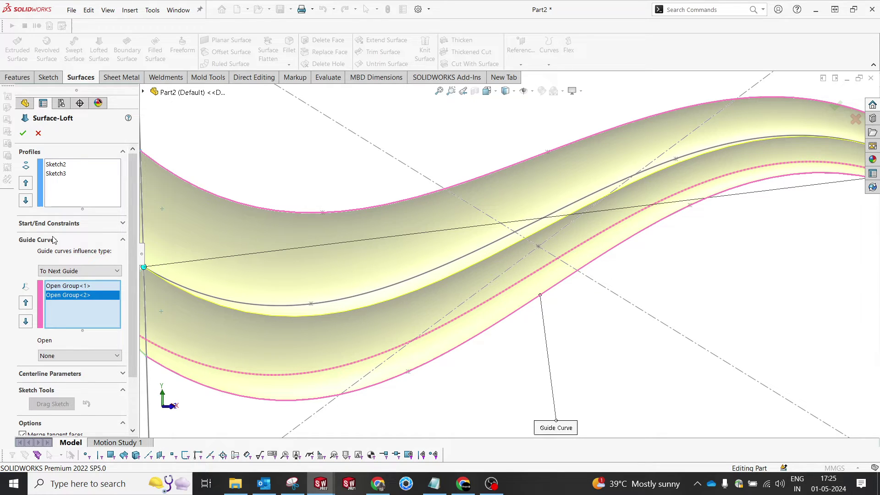
pyautogui.click(47, 375)
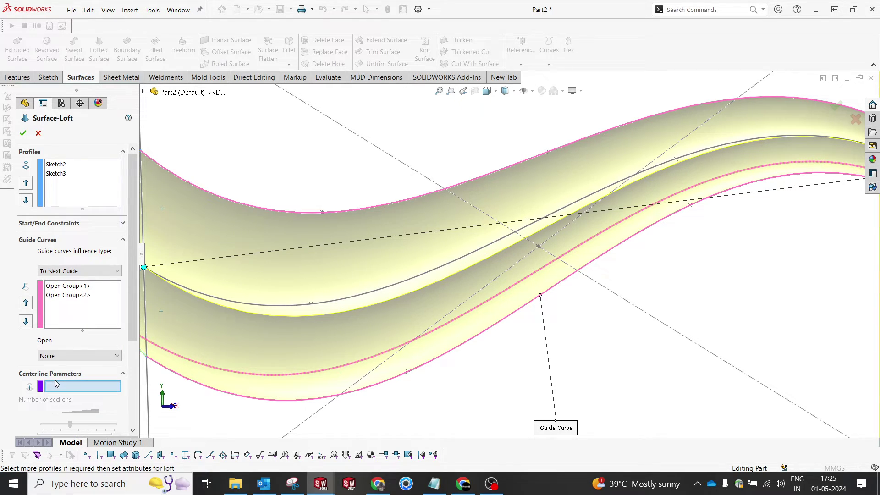
pyautogui.click(334, 304)
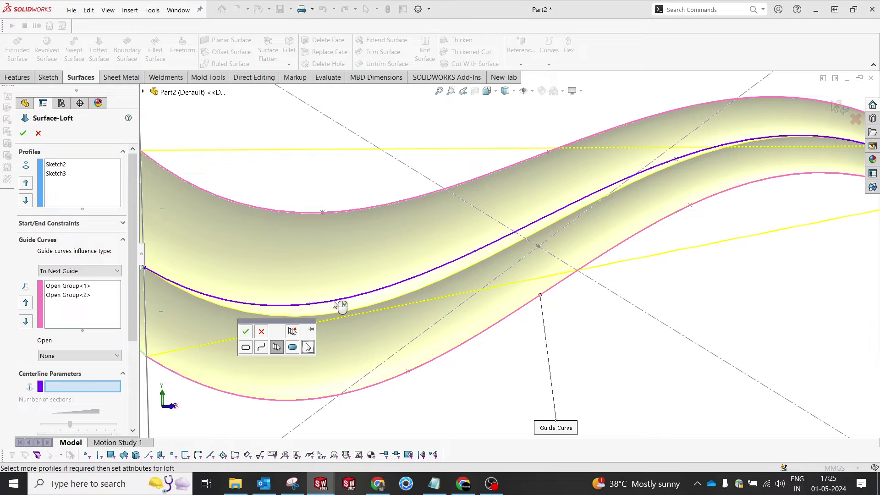
pyautogui.click(246, 333)
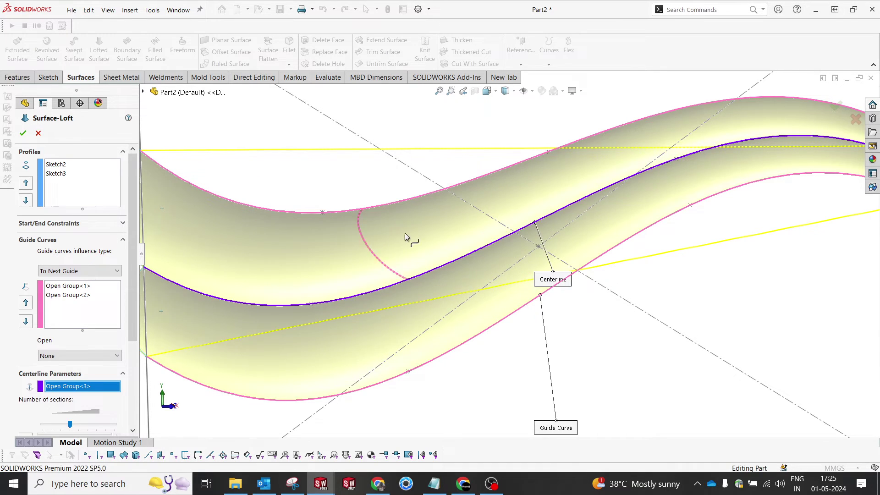
pyautogui.press('f')
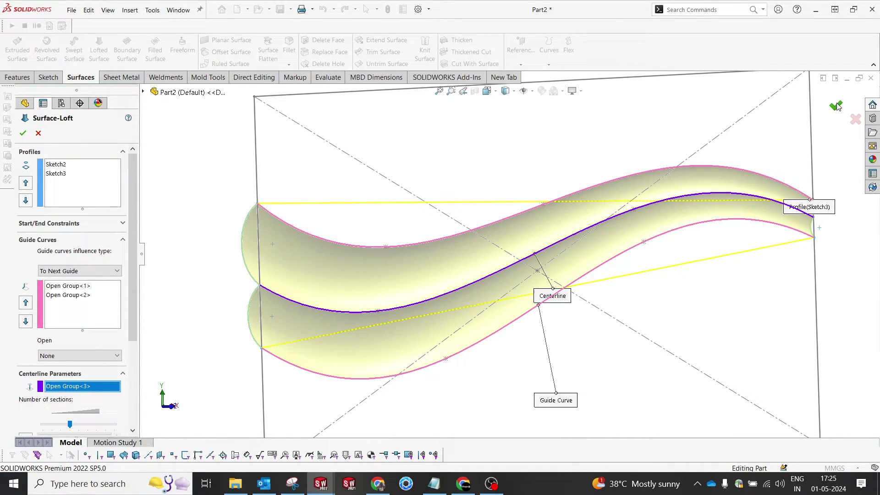
pyautogui.click(837, 106)
pyautogui.moveTo(670, 216); pyautogui.dragTo(549, 253, button='middle')
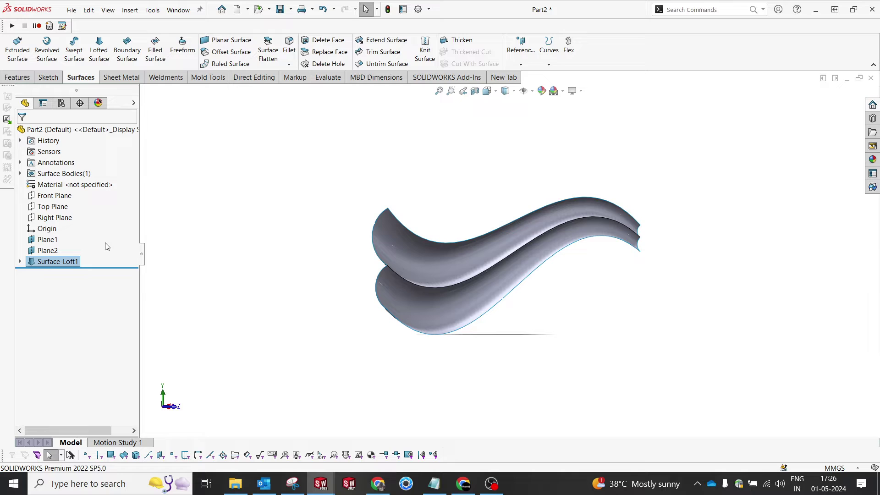
# - Sketch on the Front Plane and convert Sketch1's 600 × 300 rectangle and wave outlines
pyautogui.click(50, 197)
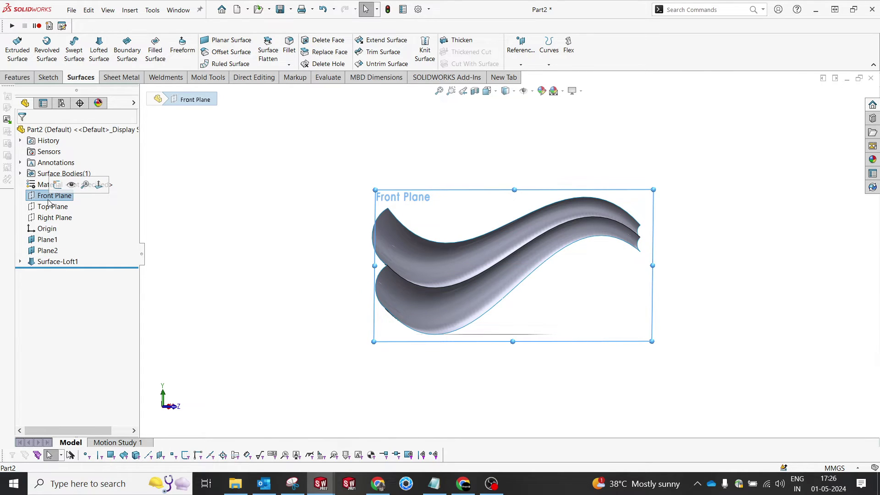
pyautogui.click(62, 183)
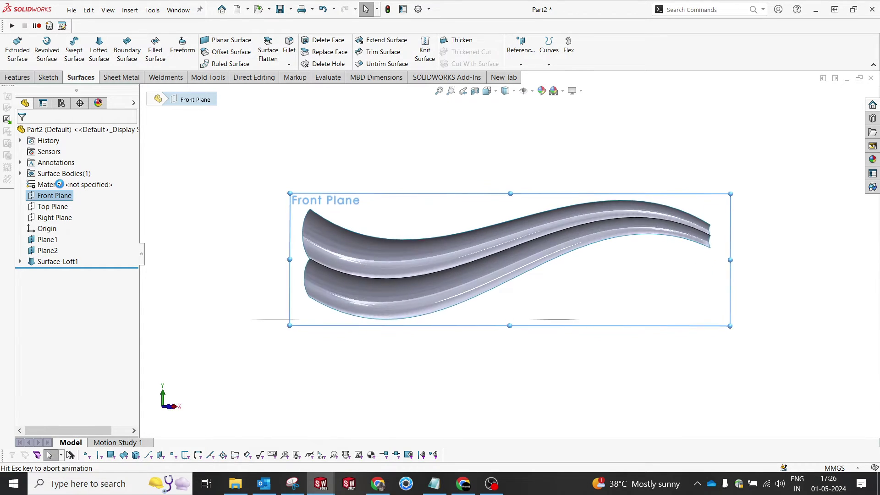
pyautogui.click(20, 261)
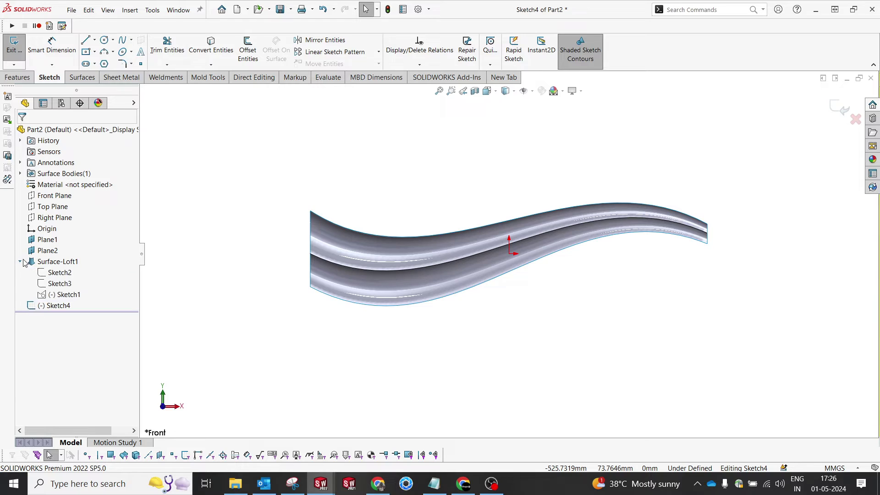
pyautogui.click(64, 294)
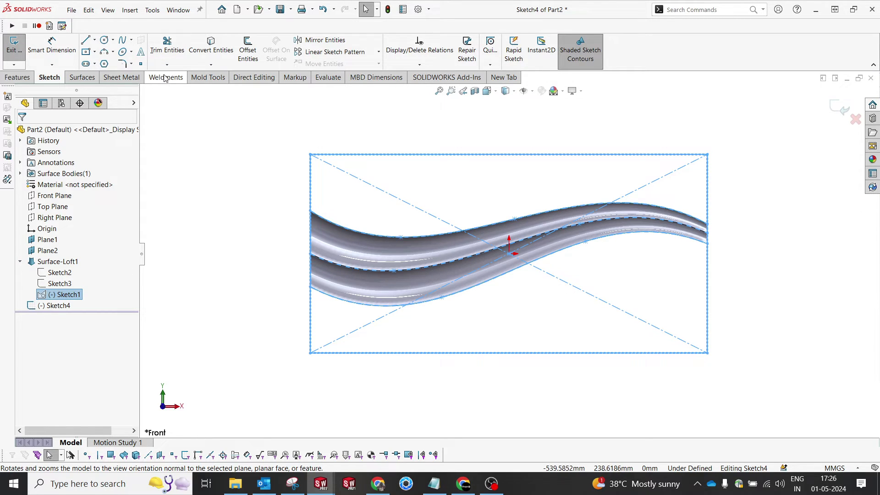
pyautogui.click(212, 58)
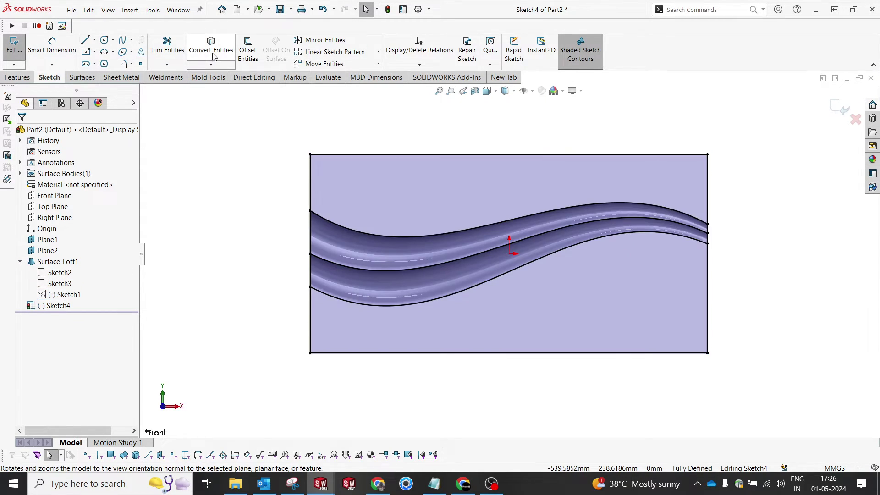
pyautogui.moveTo(225, 174); pyautogui.dragTo(778, 312)
pyautogui.click(778, 312)
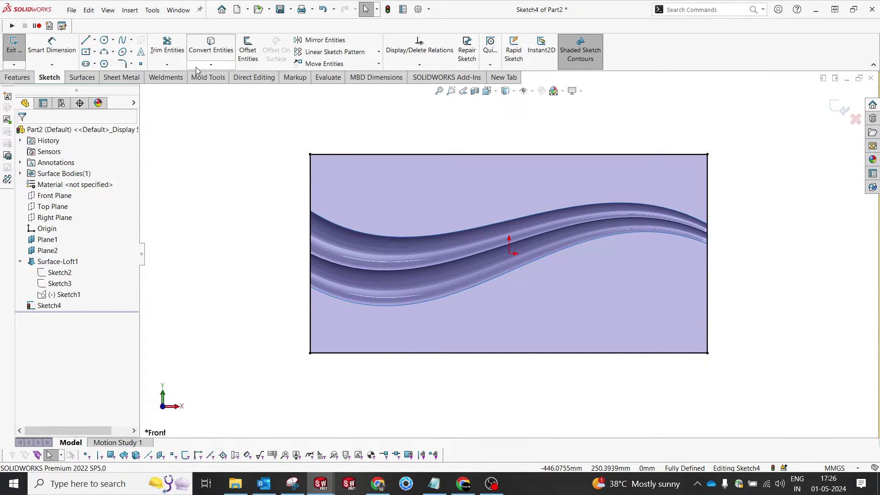
pyautogui.click(76, 76)
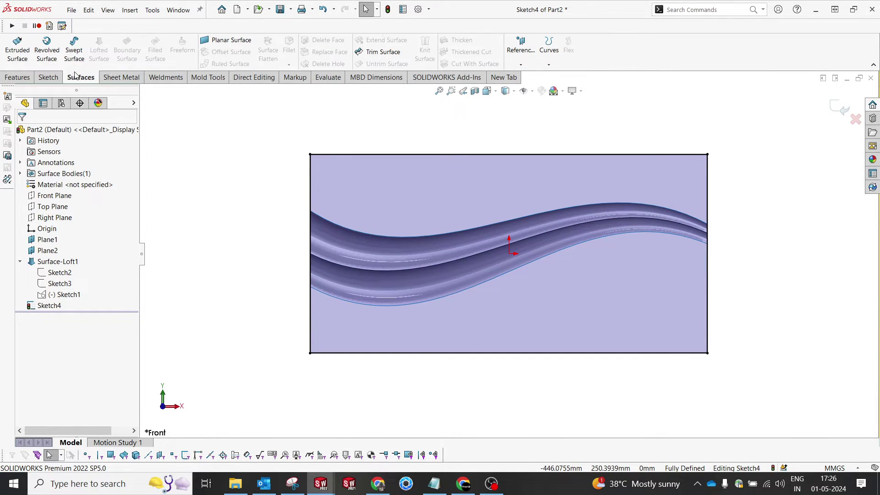
# - Fill the sketch rectangle with a planar surface, Surface-Plane1
pyautogui.click(232, 41)
pyautogui.click(23, 133)
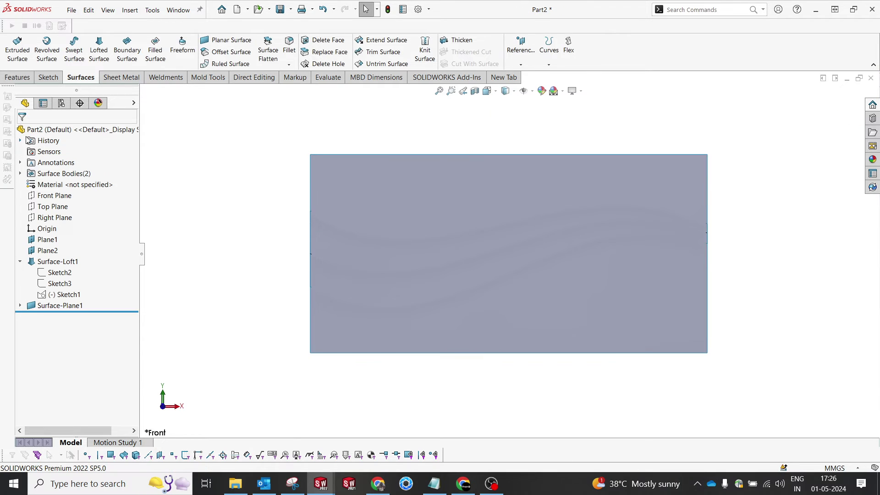
pyautogui.moveTo(411, 234); pyautogui.dragTo(503, 192, button='middle')
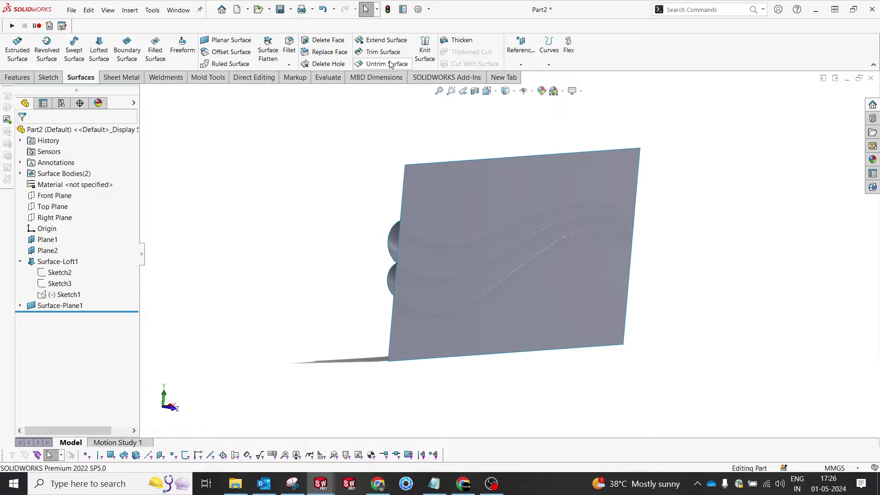
# - Mutually trim Surface-Loft1 and Surface-Plane1, removing the upper and lower band pieces
pyautogui.click(375, 52)
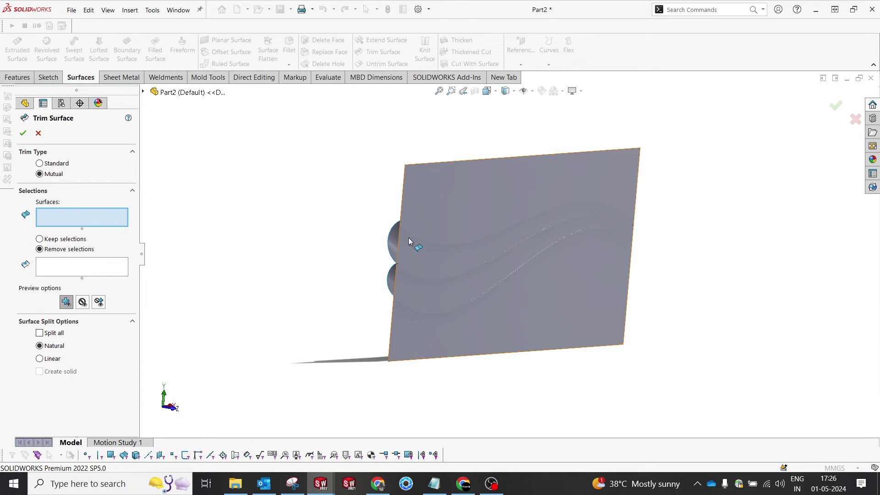
pyautogui.click(395, 240)
pyautogui.click(434, 186)
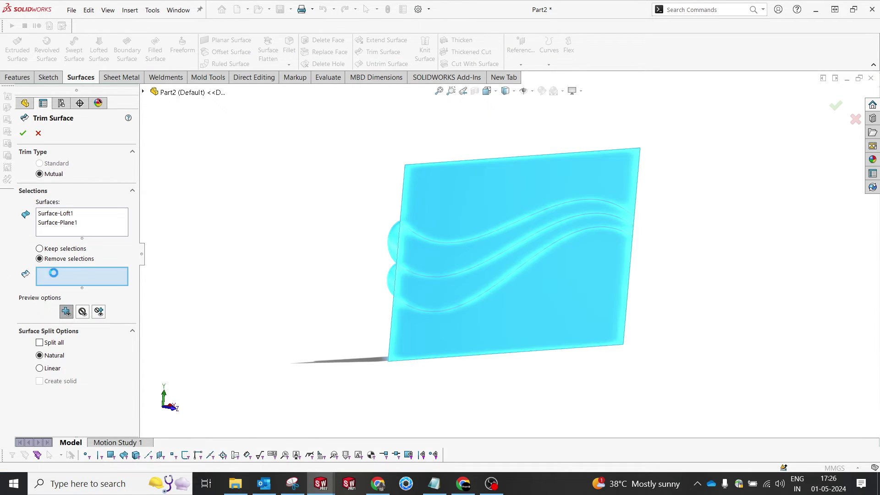
pyautogui.click(456, 254)
pyautogui.click(444, 289)
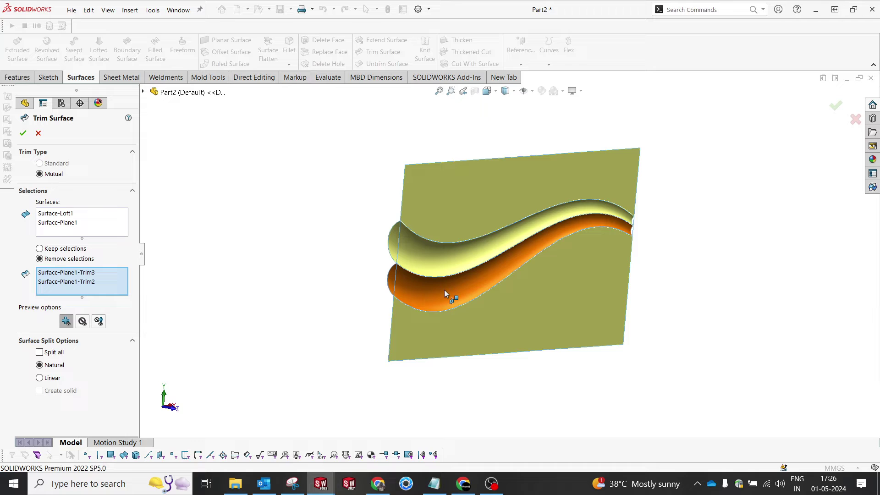
pyautogui.click(23, 134)
pyautogui.moveTo(561, 310); pyautogui.dragTo(585, 263, button='middle')
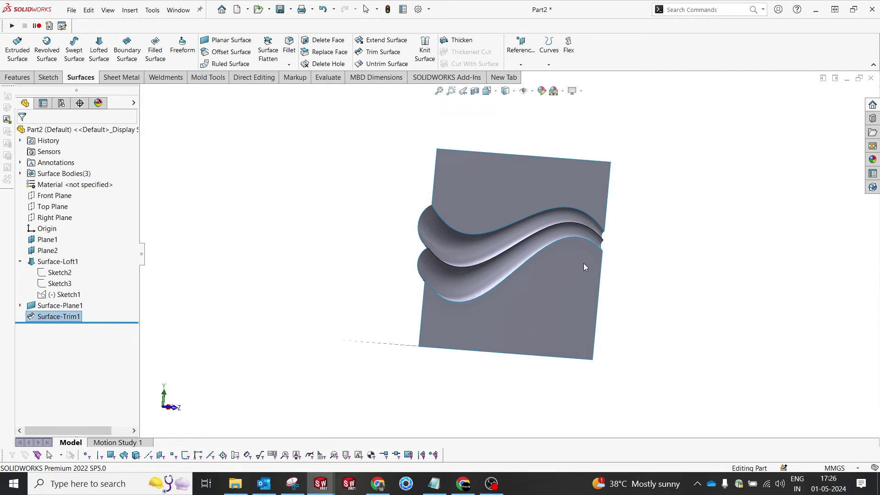
# - Knit the upper and lower trimmed pieces and the wavy loft into Surface-Knit1
pyautogui.click(426, 52)
pyautogui.click(468, 227)
pyautogui.click(464, 273)
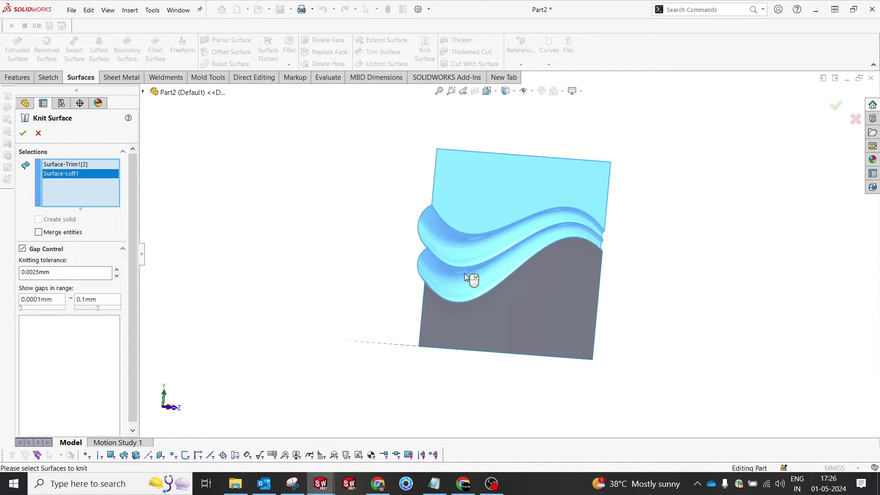
pyautogui.click(483, 327)
pyautogui.click(24, 133)
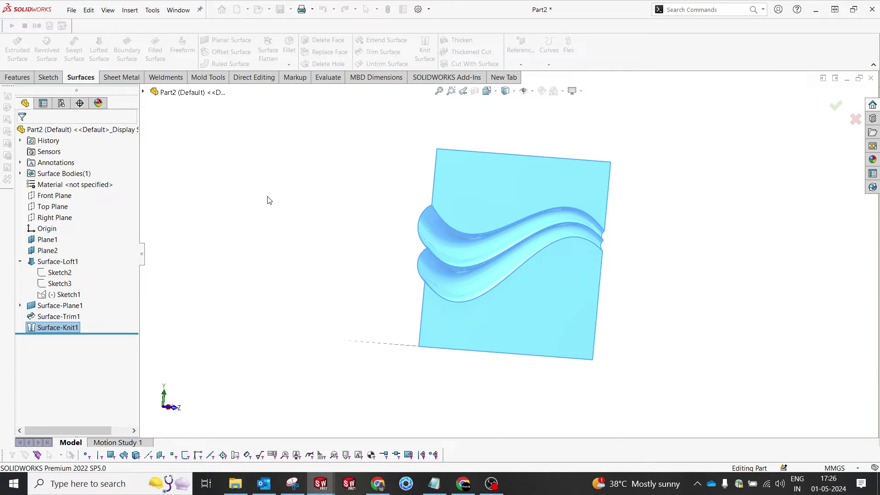
pyautogui.moveTo(438, 224); pyautogui.dragTo(369, 183, button='middle')
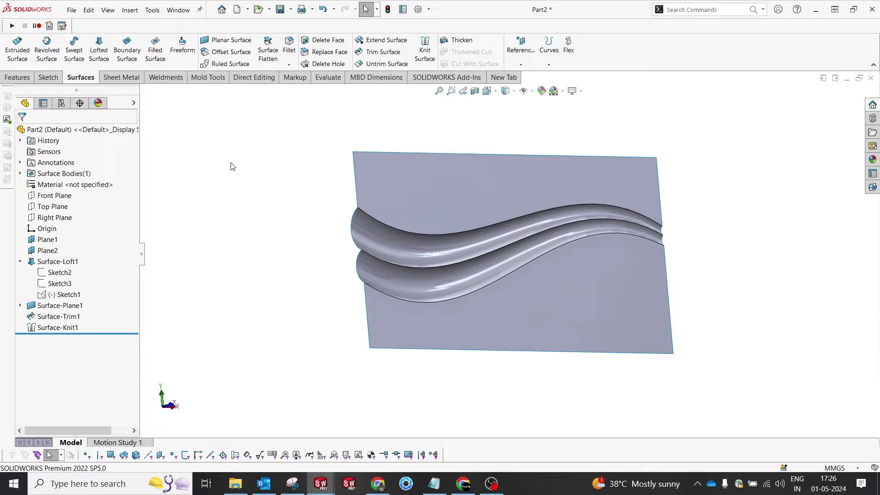
# - Create Plane3 offset 30 mm from the Front Plane, flipped away from the relief
pyautogui.click(55, 196)
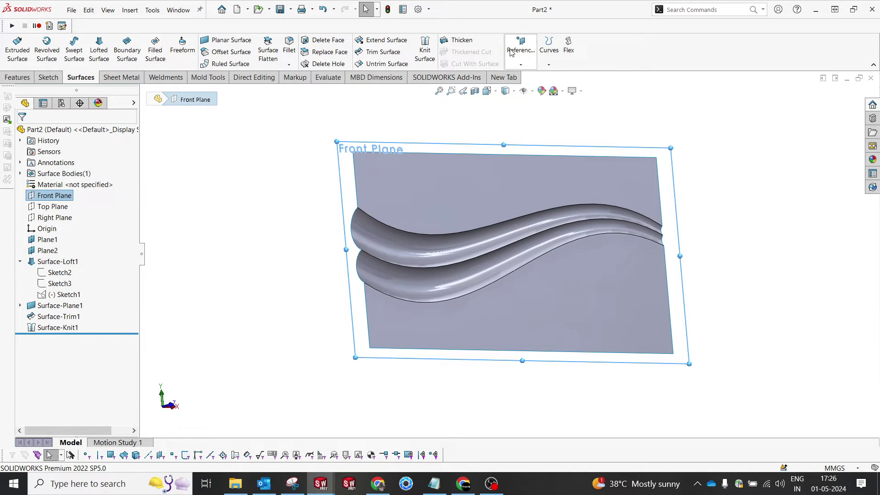
pyautogui.click(520, 65)
pyautogui.click(519, 80)
pyautogui.moveTo(339, 217); pyautogui.dragTo(422, 202, button='middle')
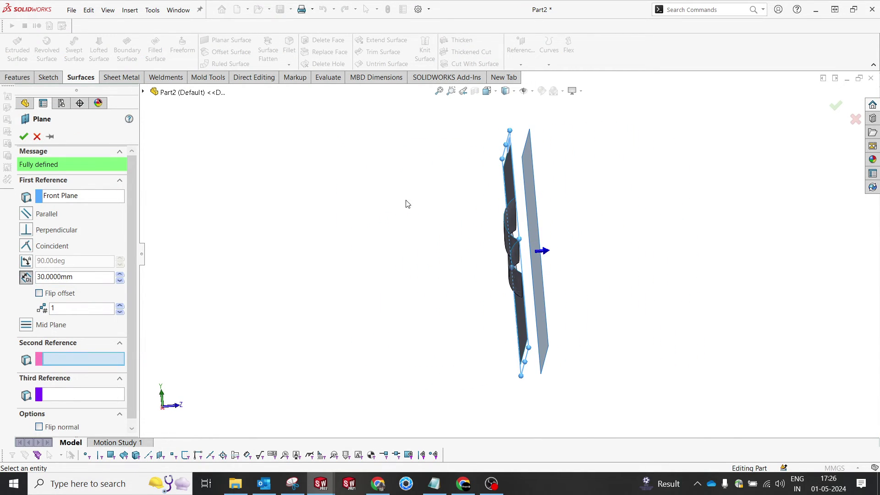
pyautogui.click(58, 296)
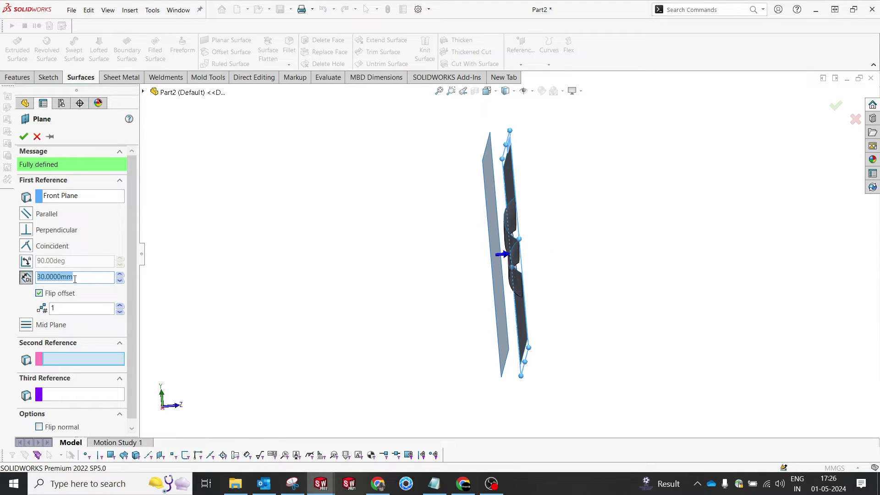
pyautogui.click(23, 136)
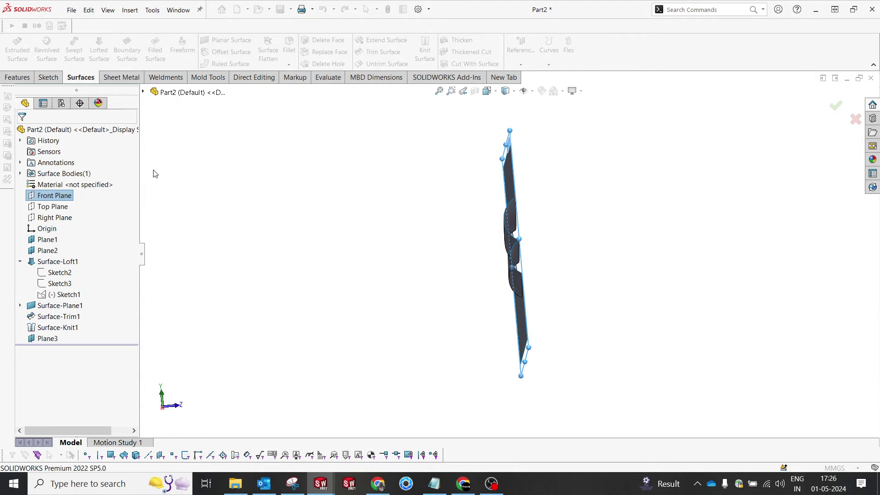
pyautogui.moveTo(398, 215); pyautogui.dragTo(360, 241, button='middle')
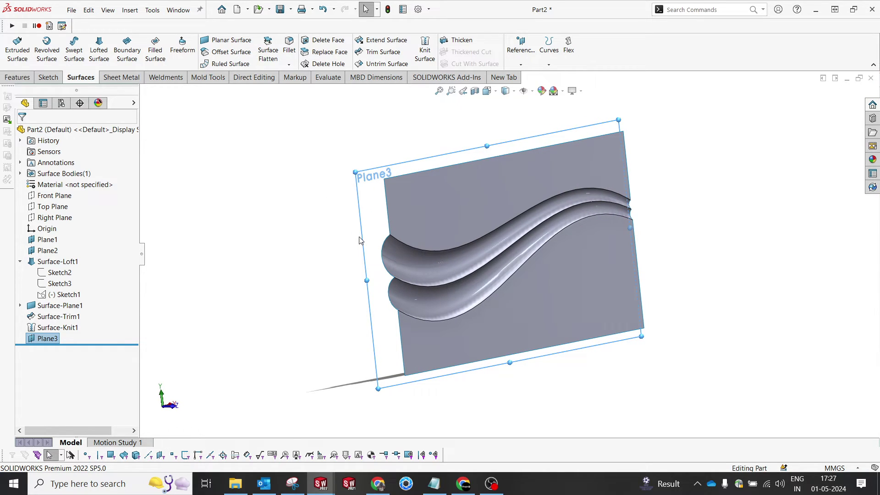
# - Open a sketch on Plane3 and convert Sketch4's rectangular outline into Sketch5
pyautogui.rightClick(340, 136)
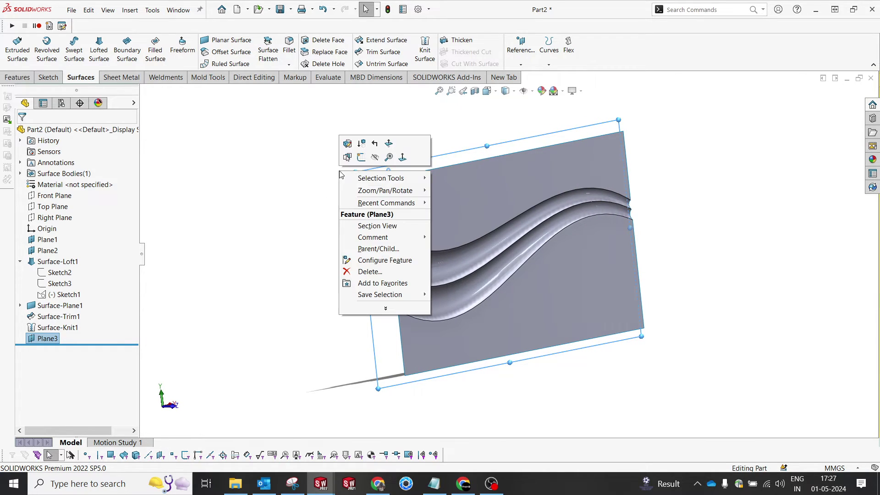
pyautogui.click(364, 156)
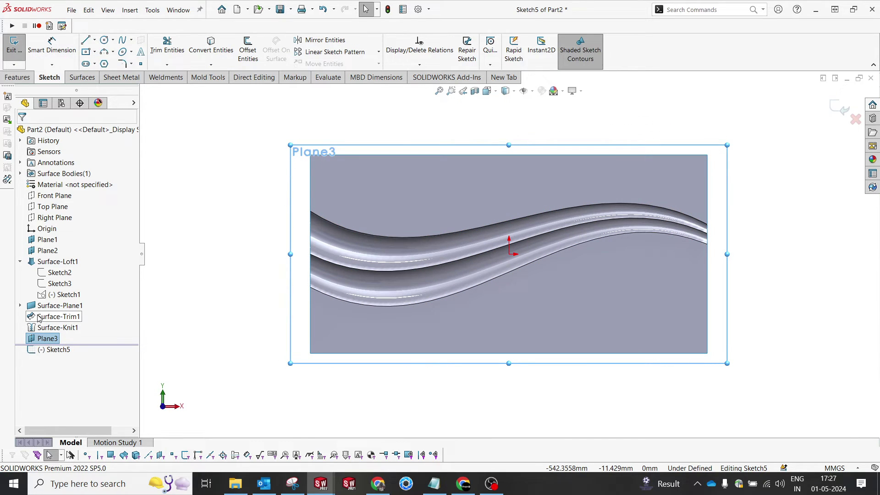
pyautogui.click(55, 315)
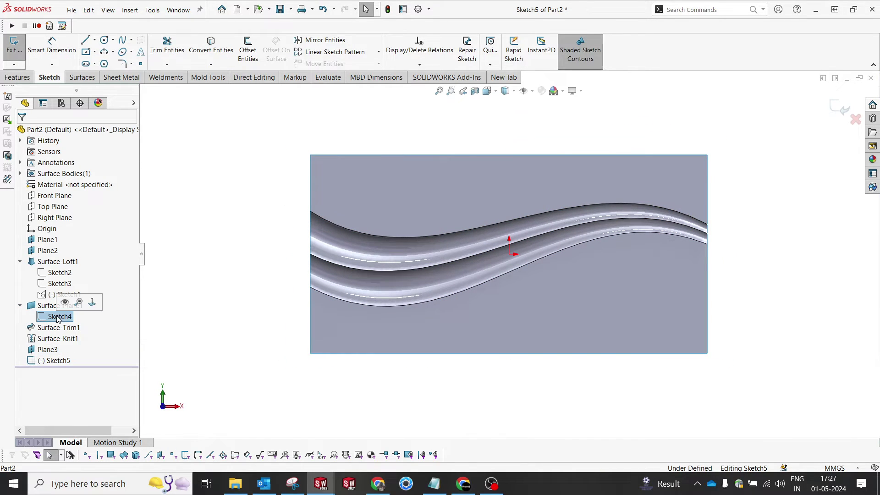
pyautogui.click(217, 50)
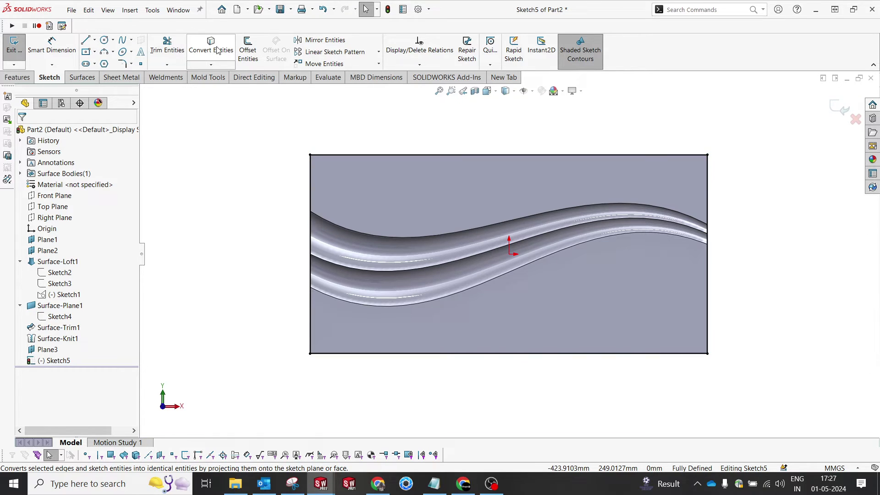
pyautogui.moveTo(285, 204); pyautogui.dragTo(335, 221, button='middle')
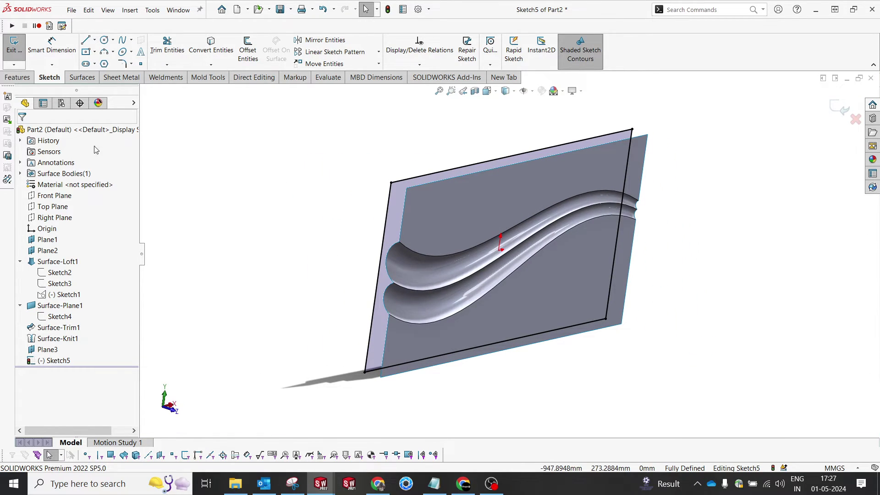
pyautogui.click(18, 77)
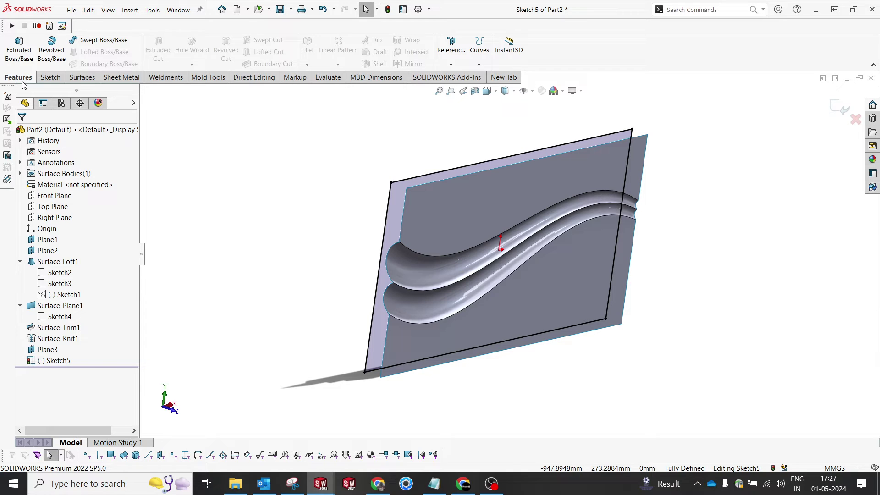
# - Extrude Sketch5 Up To Body, stopping at the knitted Surface-Knit1 wavy surface
pyautogui.click(19, 51)
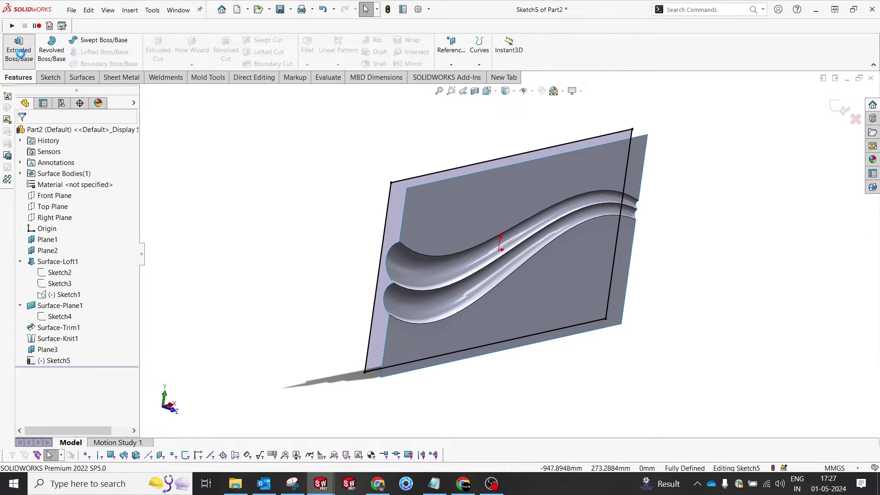
pyautogui.click(54, 202)
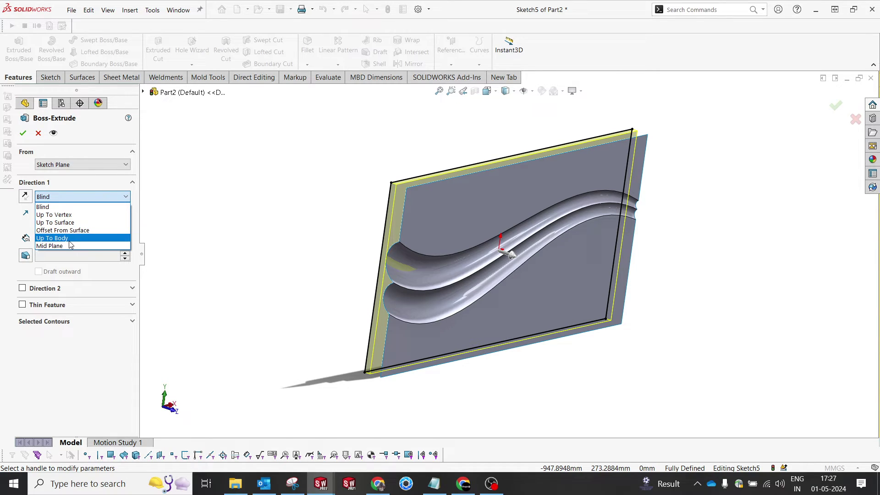
pyautogui.click(52, 238)
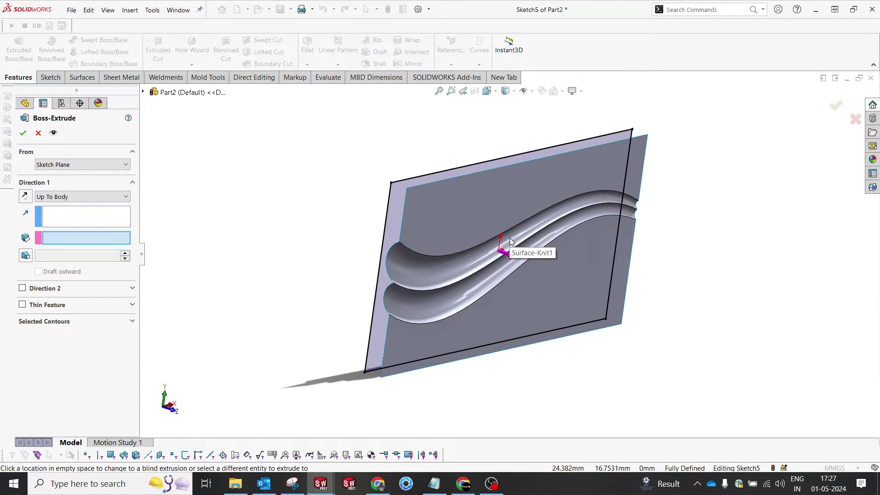
pyautogui.click(497, 205)
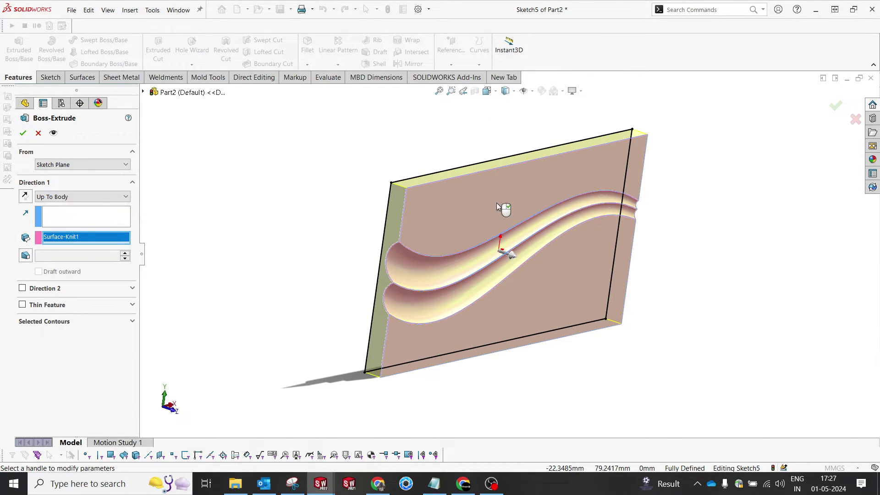
pyautogui.click(24, 133)
pyautogui.moveTo(295, 165); pyautogui.dragTo(413, 192, button='middle')
# - Delete the Surface-Knit1 surface body, keeping only the solid panel
pyautogui.click(20, 174)
pyautogui.rightClick(55, 185)
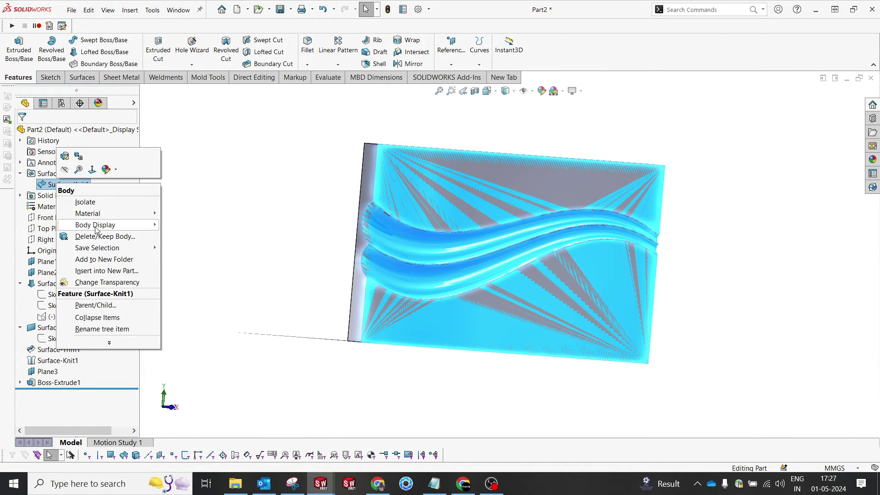
pyautogui.click(90, 237)
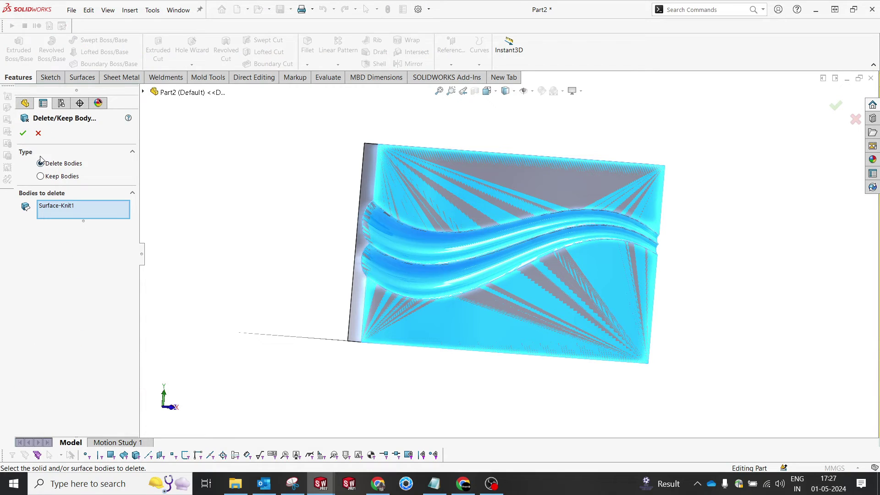
pyautogui.click(24, 134)
# - Start a new sketch on the panel's front face above the wave
pyautogui.hotkey('ctrl', '3')
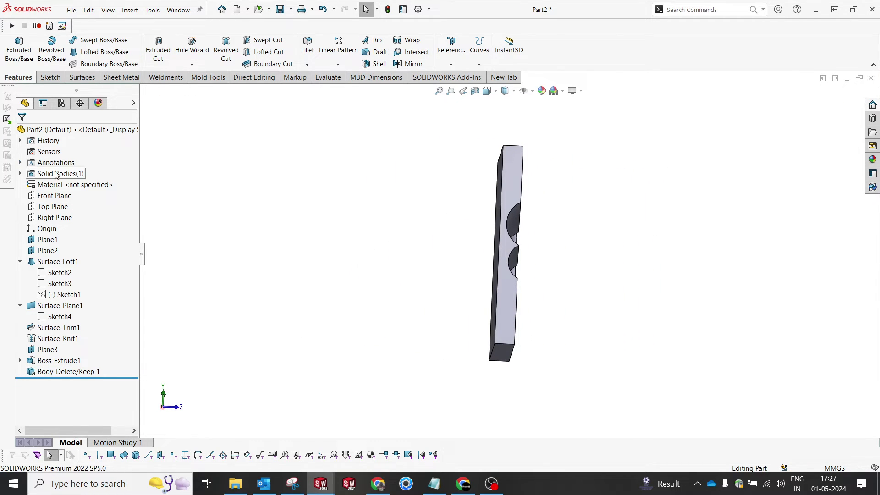
pyautogui.click(20, 173)
pyautogui.click(51, 184)
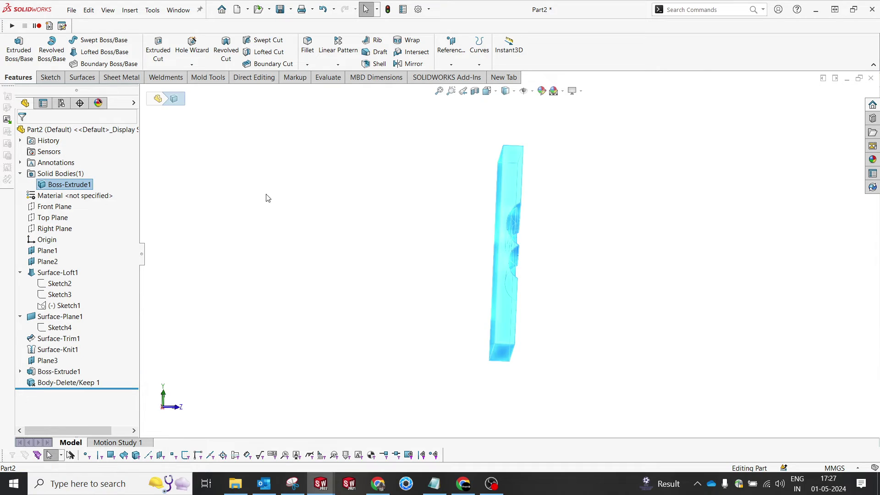
pyautogui.moveTo(321, 191); pyautogui.dragTo(272, 200, button='middle')
pyautogui.click(269, 200)
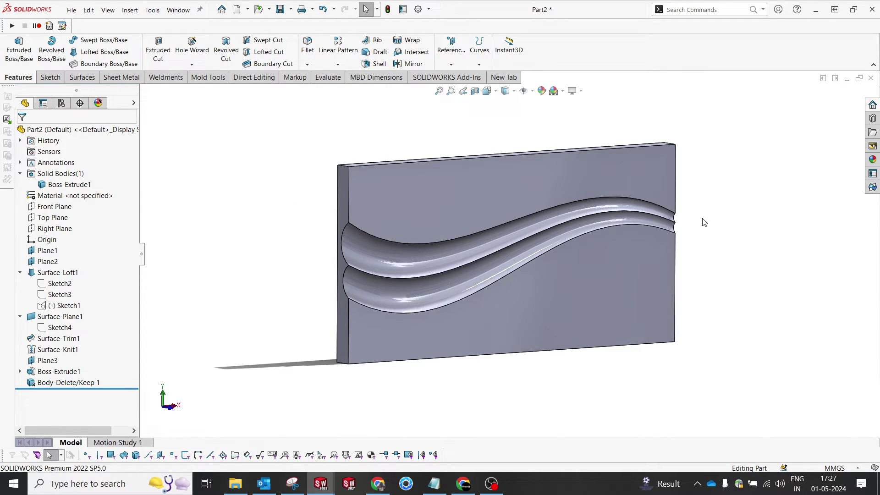
pyautogui.click(658, 176)
pyautogui.click(701, 149)
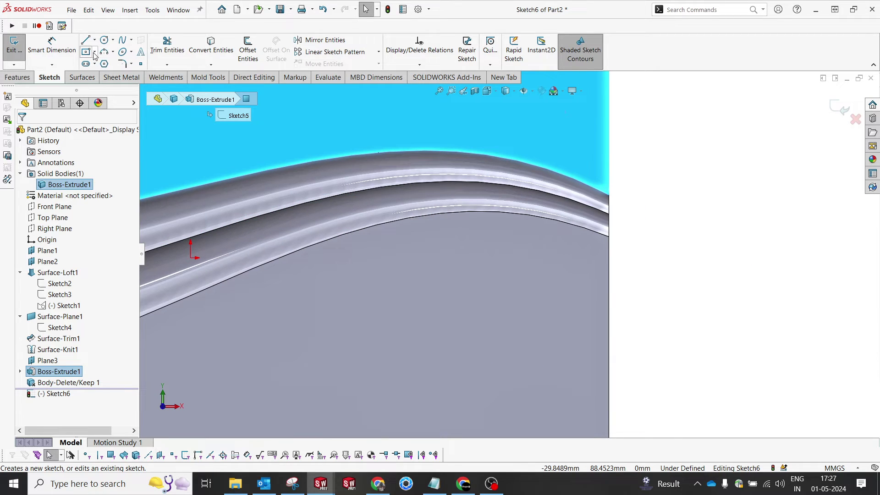
# - Draw a thin corner-rectangle strip from the panel's top edge to its bottom edge
pyautogui.click(95, 54)
pyautogui.click(112, 65)
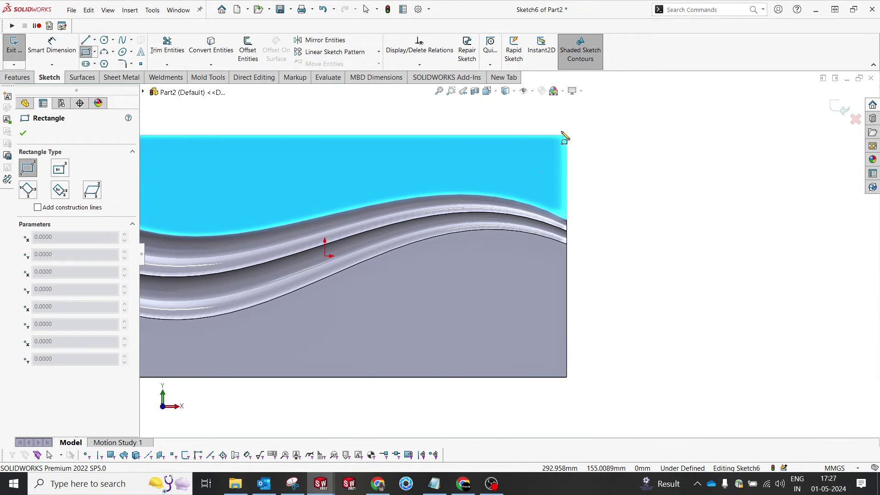
pyautogui.click(545, 135)
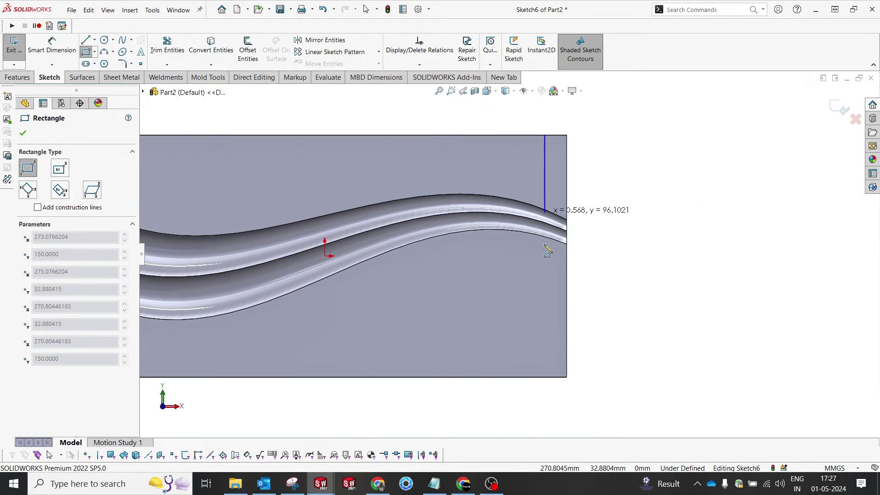
pyautogui.click(555, 377)
pyautogui.press('Escape')
pyautogui.scroll(-5, 589, 152)
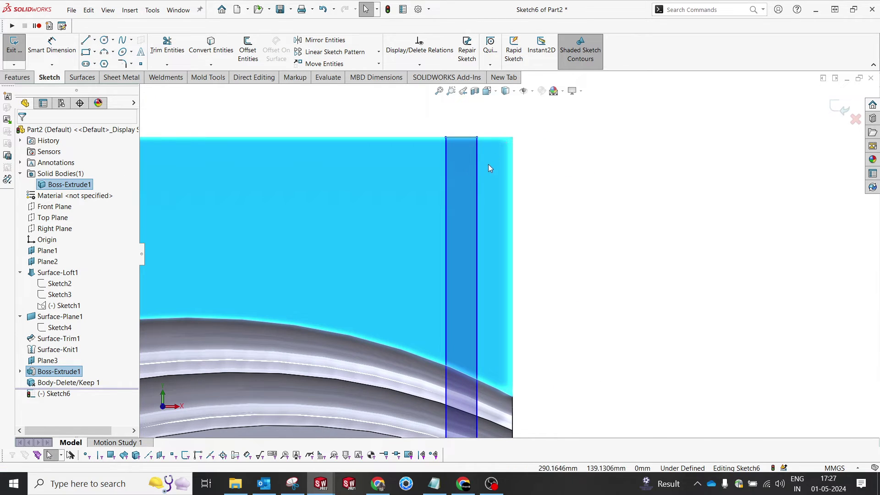
# - Dimension the strip 6 mm wide and 6 mm in from the panel's right edge
pyautogui.moveTo(575, 267); pyautogui.dragTo(573, 234, button='right')
pyautogui.click(477, 148)
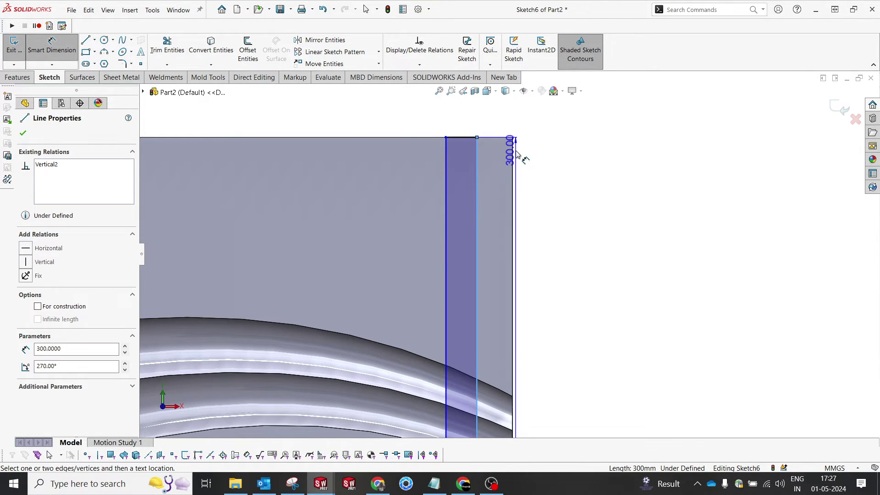
pyautogui.click(477, 154)
pyautogui.click(483, 115)
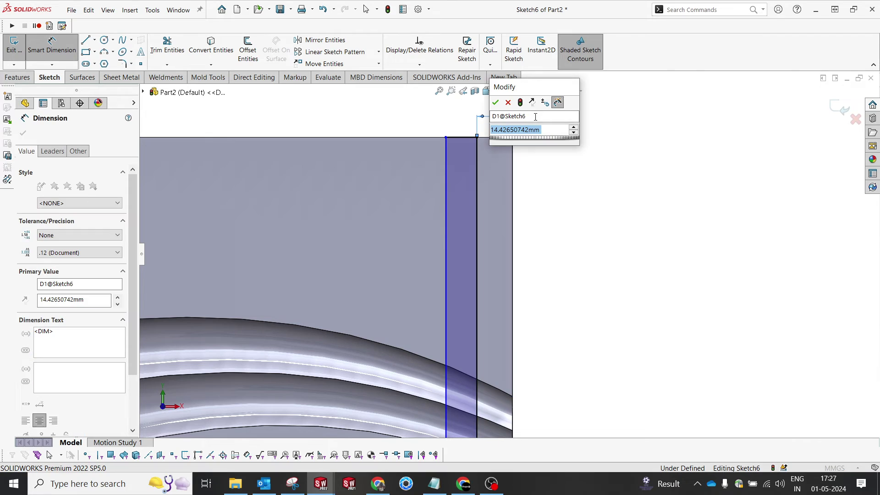
pyautogui.write('6')
pyautogui.press('Return')
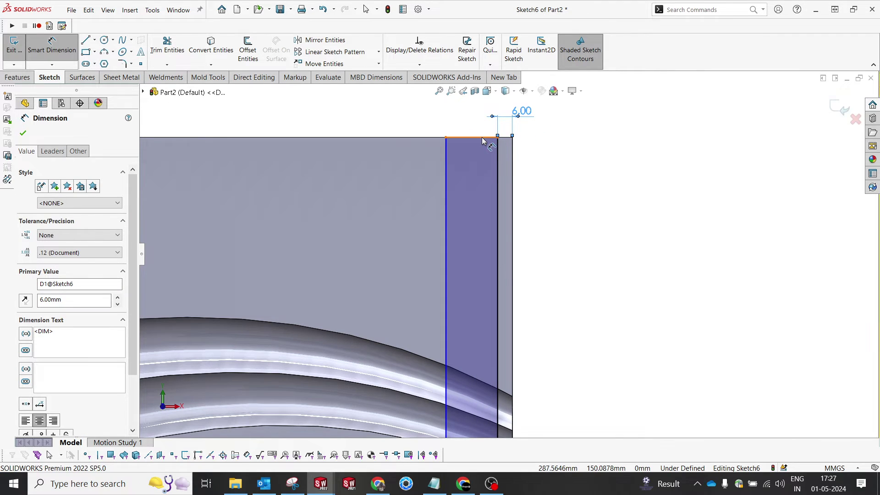
pyautogui.click(482, 137)
pyautogui.click(554, 137)
pyautogui.write('6')
pyautogui.press('Return')
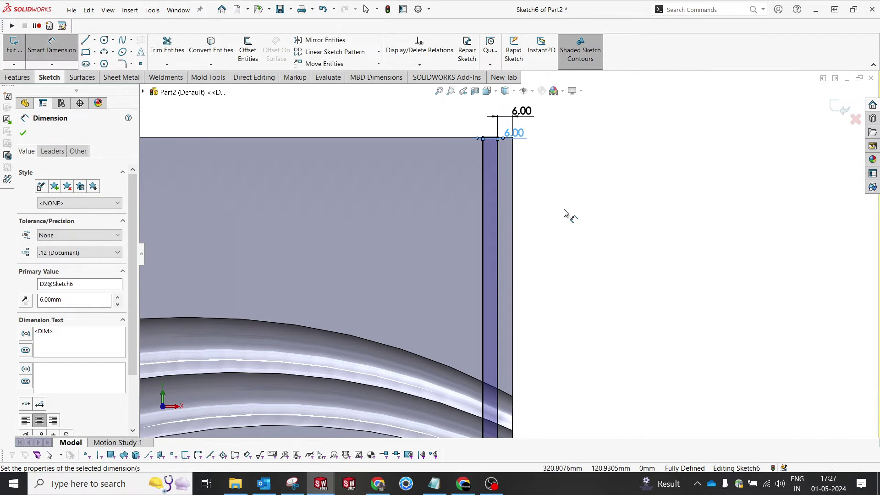
pyautogui.press('Escape')
pyautogui.click(16, 80)
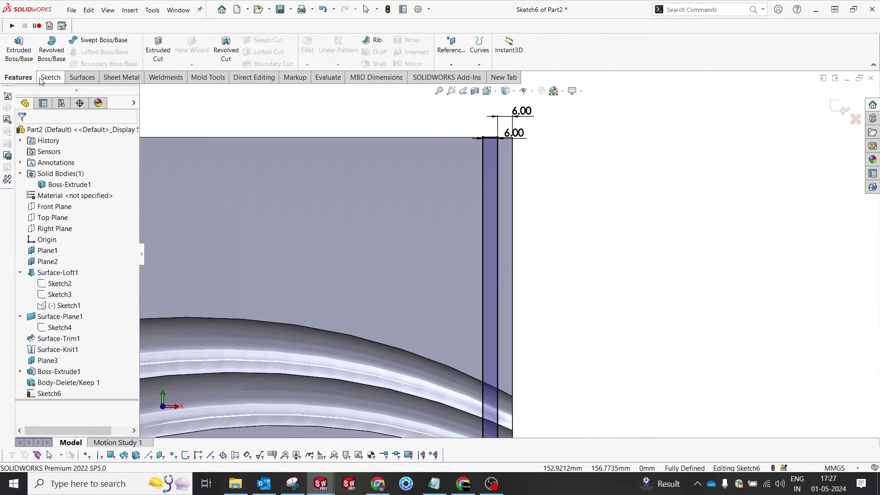
# - Cut the Sketch6 strip Through All - Both, keeping all resulting bodies
pyautogui.click(164, 61)
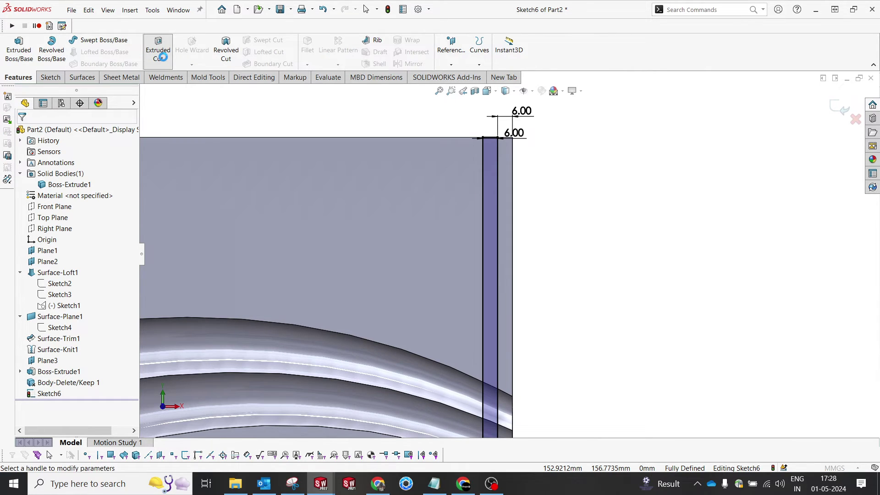
pyautogui.click(64, 196)
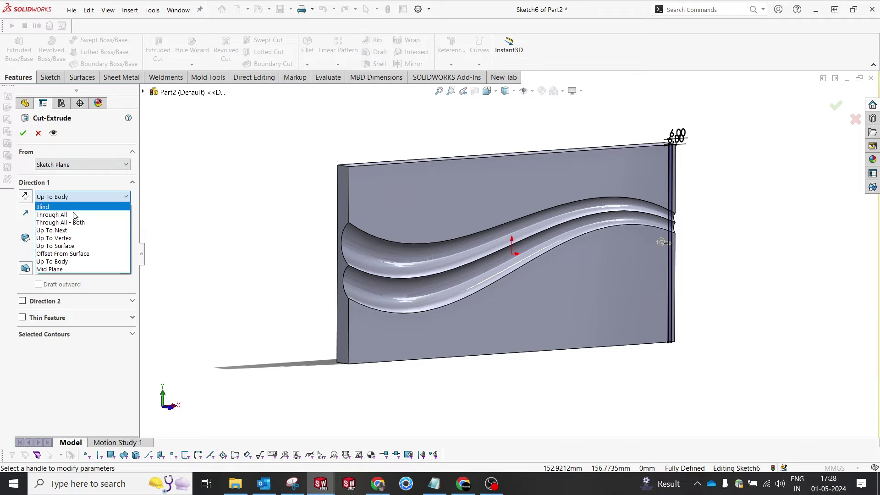
pyautogui.click(57, 221)
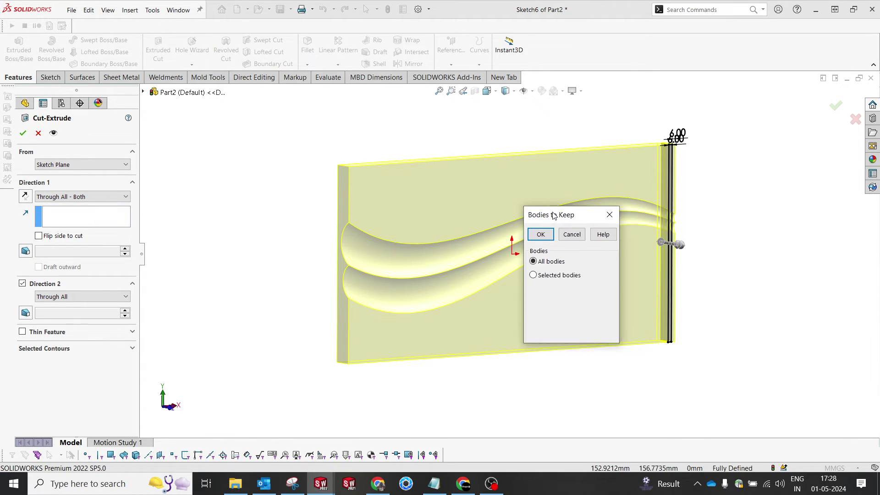
pyautogui.moveTo(551, 217); pyautogui.dragTo(538, 224)
pyautogui.click(528, 242)
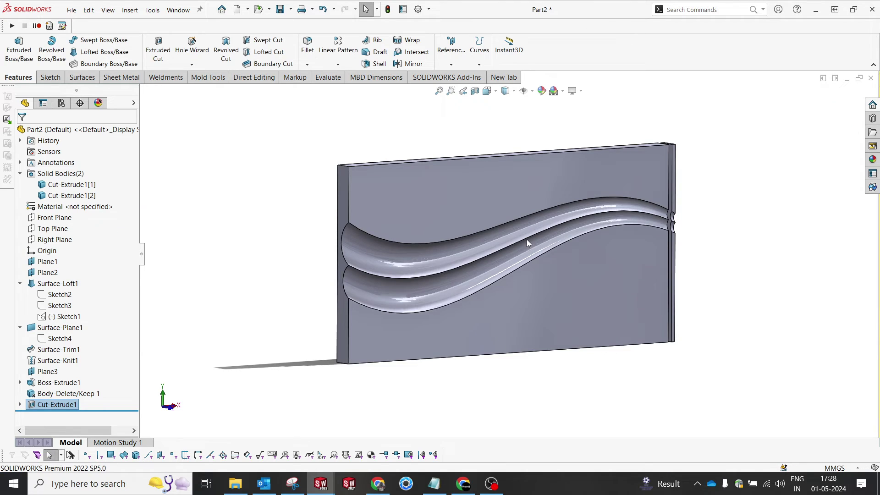
# - Pattern the strip cut linearly along the panel's top edge at 12 mm spacing
pyautogui.click(337, 46)
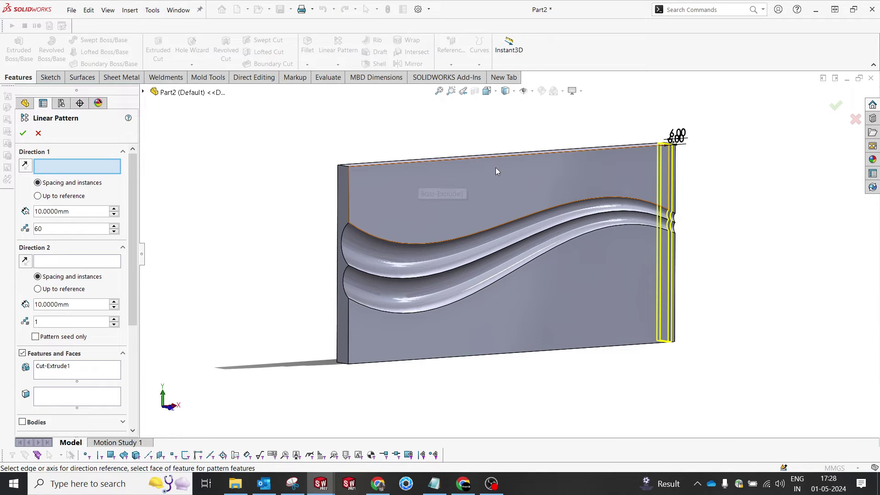
pyautogui.click(524, 154)
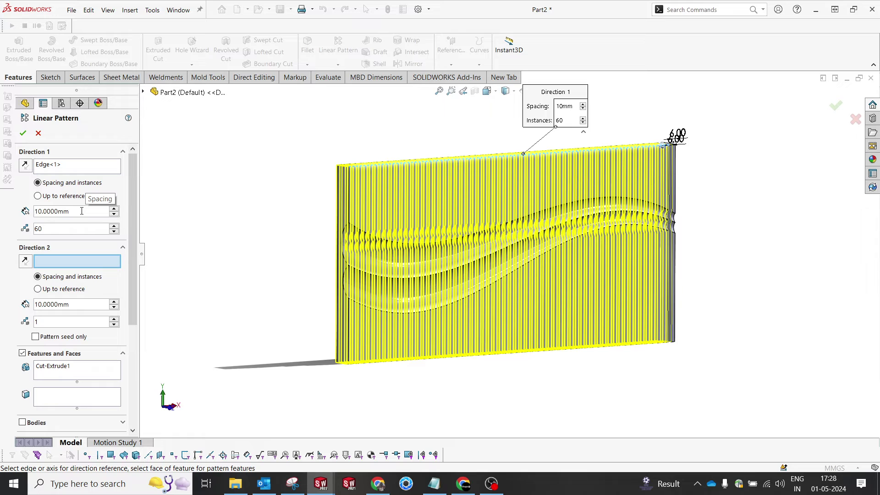
pyautogui.scroll(-5, 615, 146)
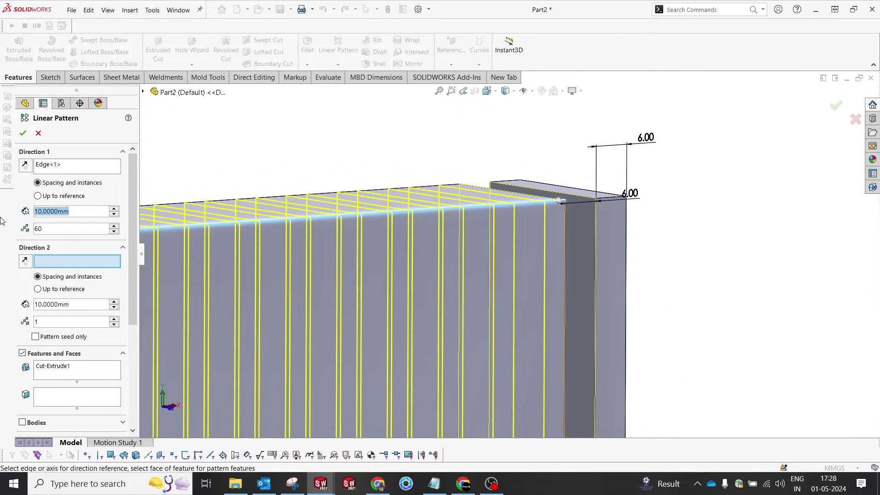
pyautogui.write('12')
pyautogui.press('Return')
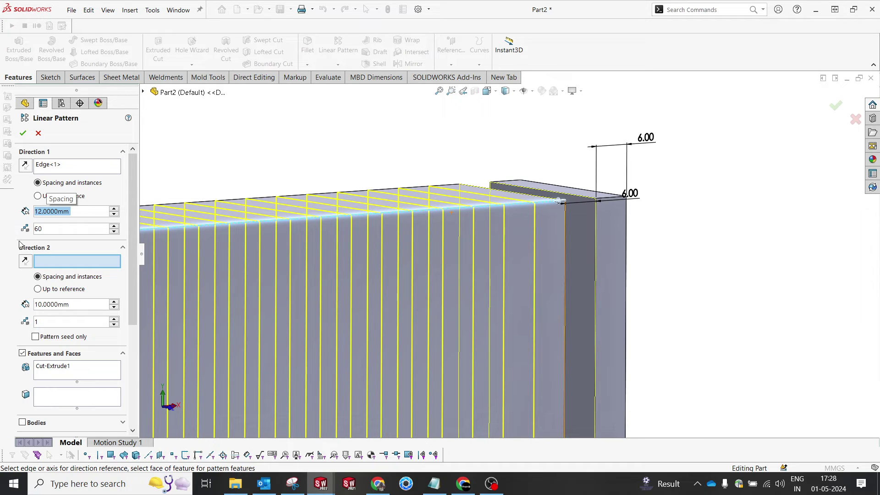
# - Set the pattern to 50 instances, accept it, and keep all bodies
pyautogui.click(48, 231)
pyautogui.scroll(8, 270, 274)
pyautogui.scroll(-5, 268, 275)
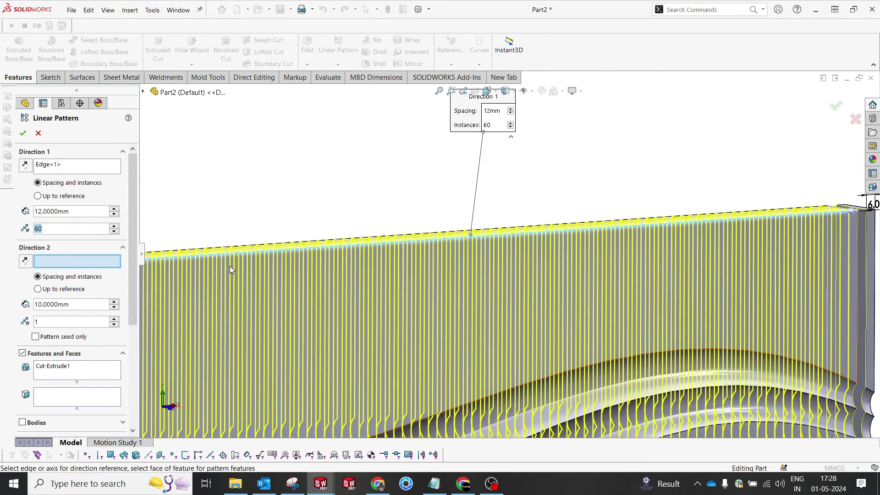
pyautogui.scroll(6, 232, 266)
pyautogui.scroll(-6, 250, 265)
pyautogui.scroll(-3, 477, 248)
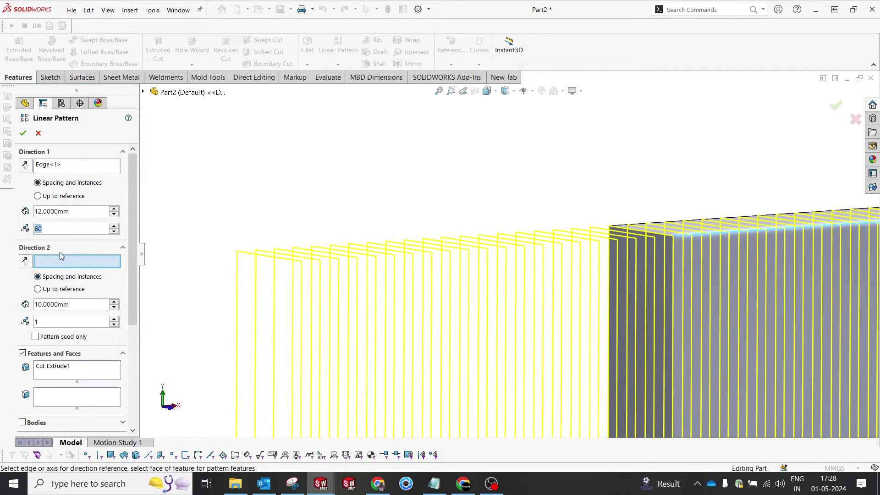
pyautogui.write('50')
pyautogui.press('Return')
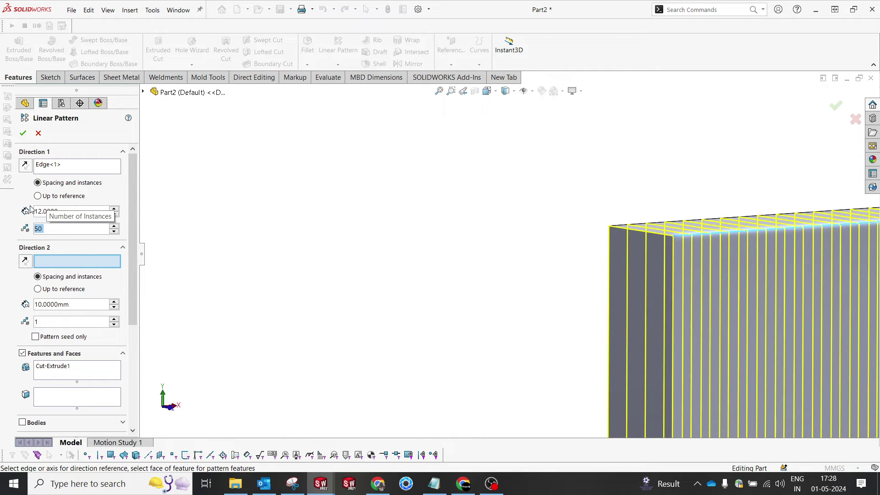
pyautogui.click(23, 133)
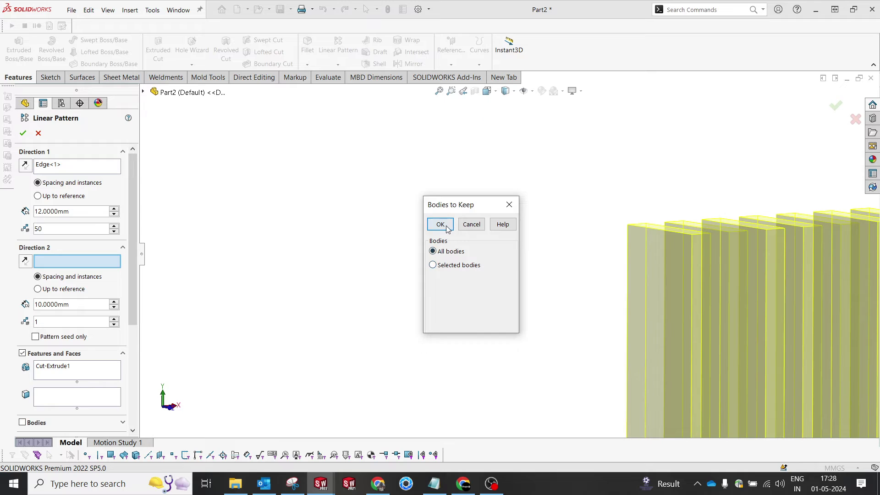
pyautogui.click(440, 224)
# - Inspect the slats from the Front view, then roll the model back above Cut-Extrude1
pyautogui.scroll(5, 449, 231)
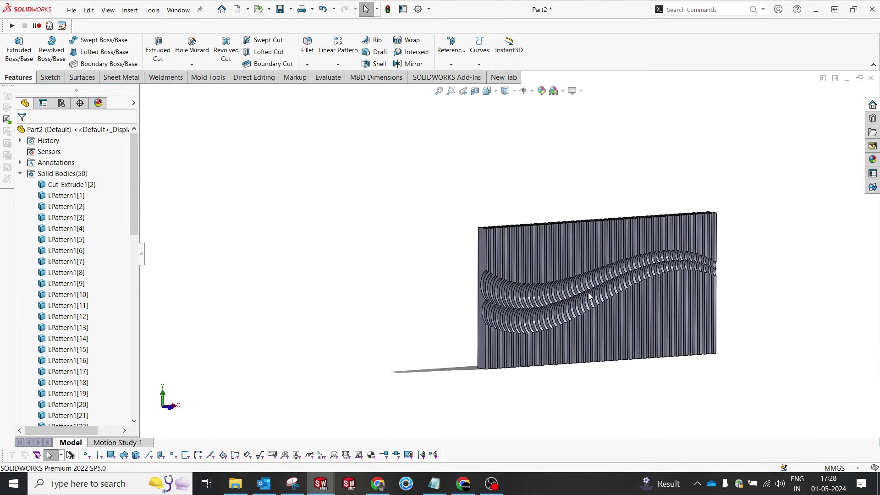
pyautogui.press('space')
pyautogui.click(430, 293)
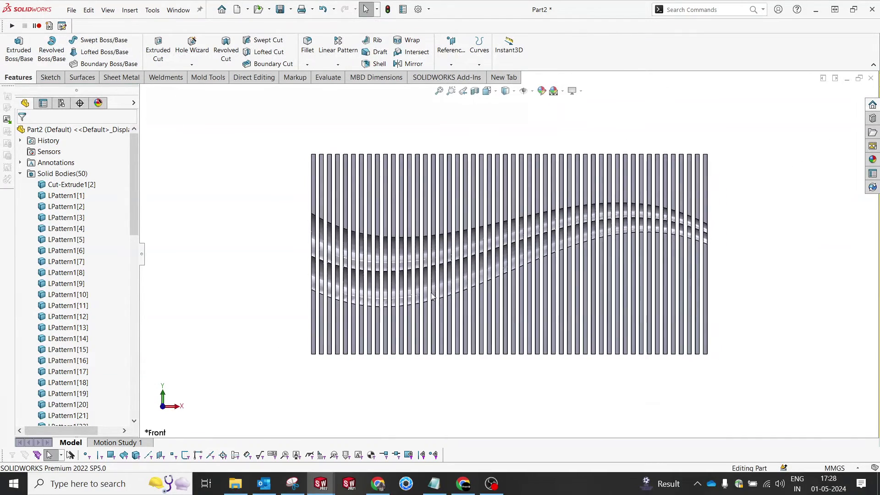
pyautogui.moveTo(368, 235); pyautogui.dragTo(393, 252, button='middle')
pyautogui.scroll(-5, 485, 206)
pyautogui.moveTo(486, 205); pyautogui.dragTo(495, 176, button='middle')
pyautogui.scroll(-15, 28, 378)
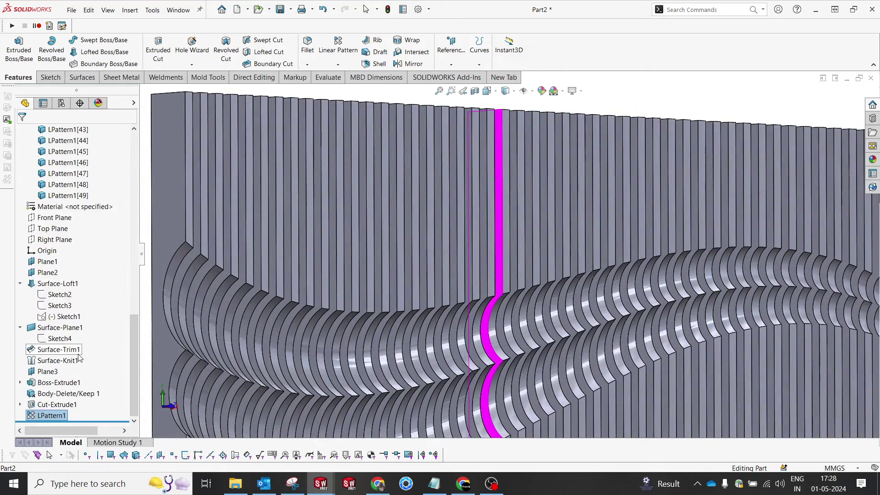
pyautogui.moveTo(92, 420); pyautogui.dragTo(93, 395)
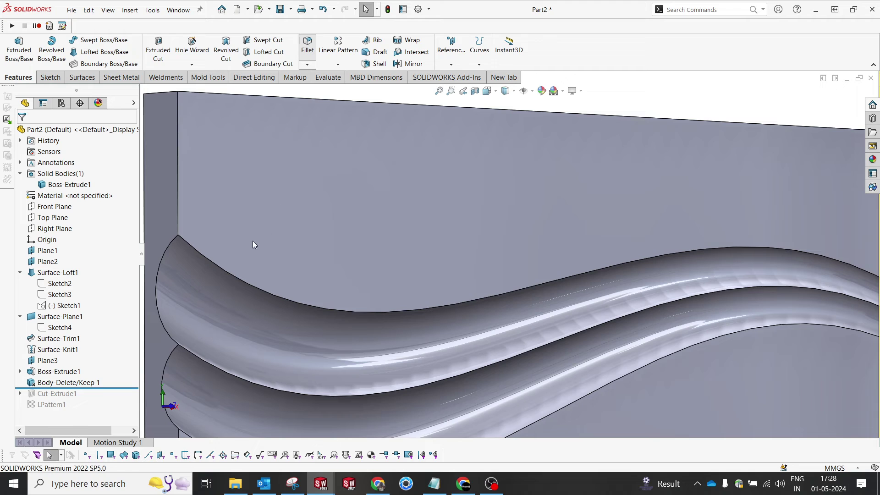
# - Round the top, middle and bottom curved wave edges with a 10 mm fillet
pyautogui.click(210, 263)
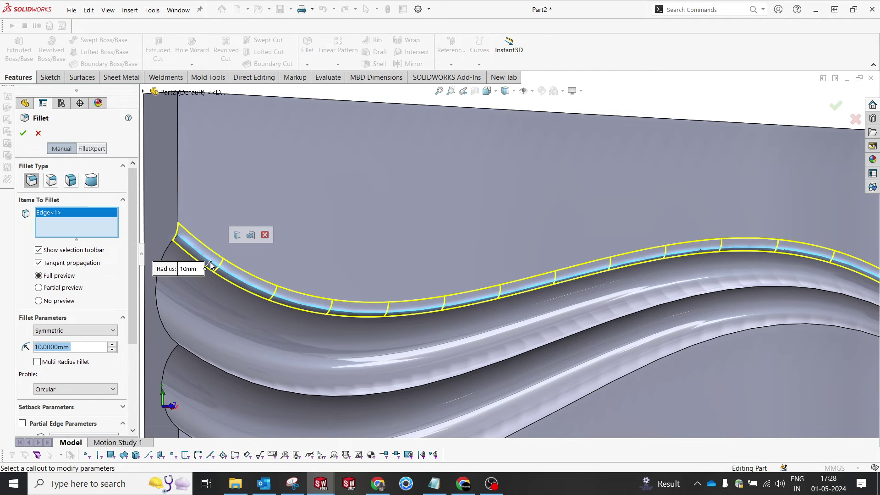
pyautogui.click(205, 361)
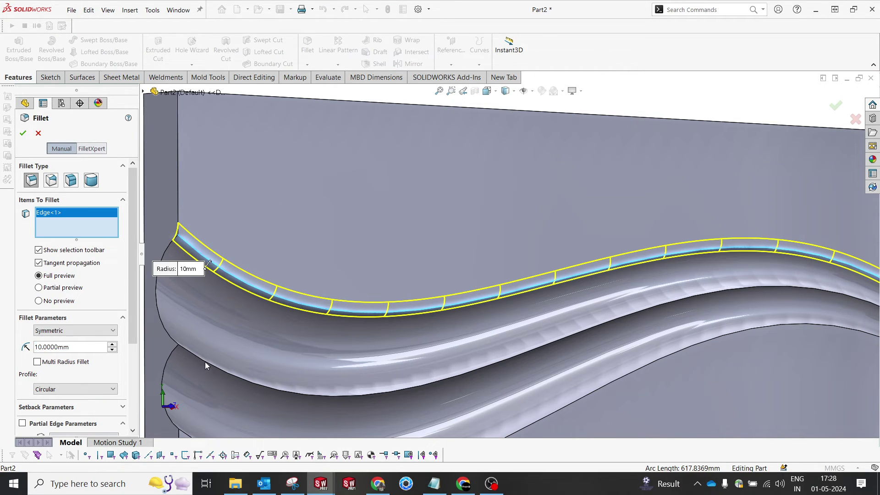
pyautogui.scroll(2, 361, 378)
pyautogui.scroll(-1, 361, 404)
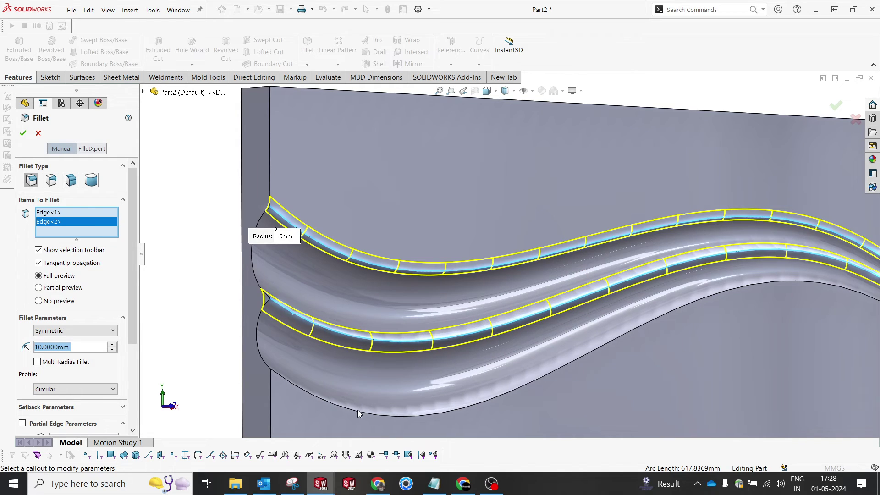
pyautogui.click(358, 409)
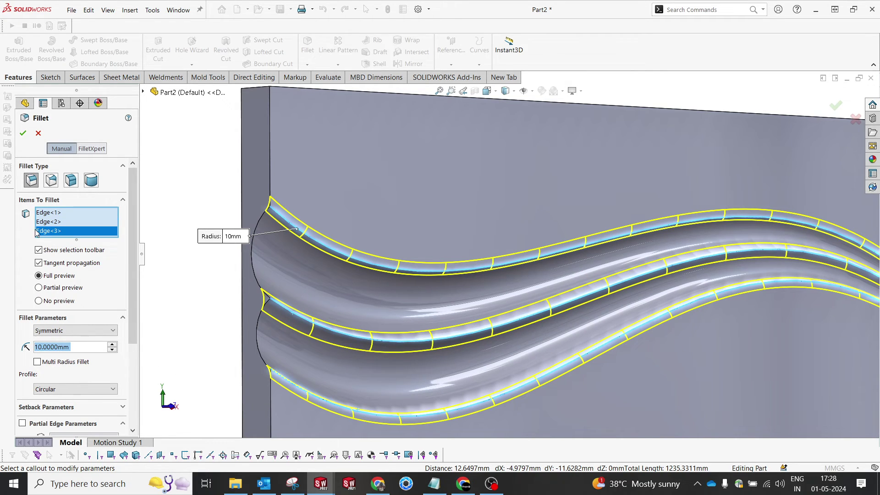
pyautogui.click(23, 134)
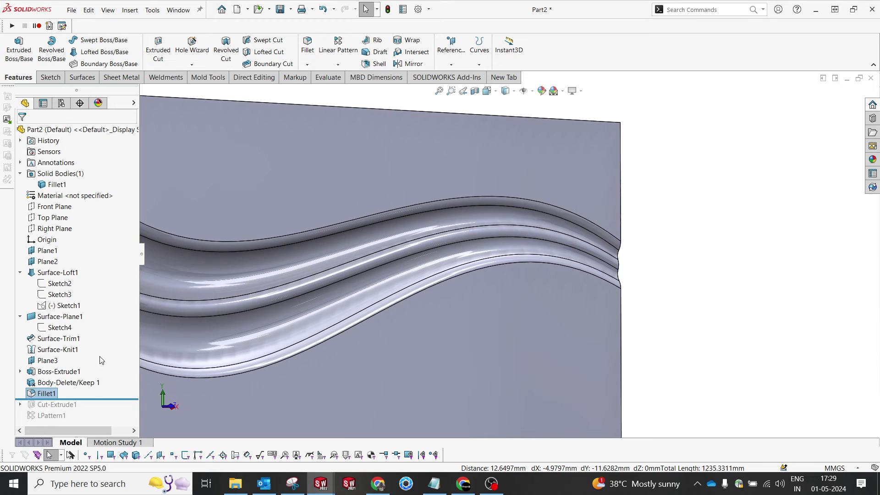
# - Roll forward past LPattern1 so the strip cuts rebuild after Fillet1
pyautogui.moveTo(83, 399); pyautogui.dragTo(83, 421)
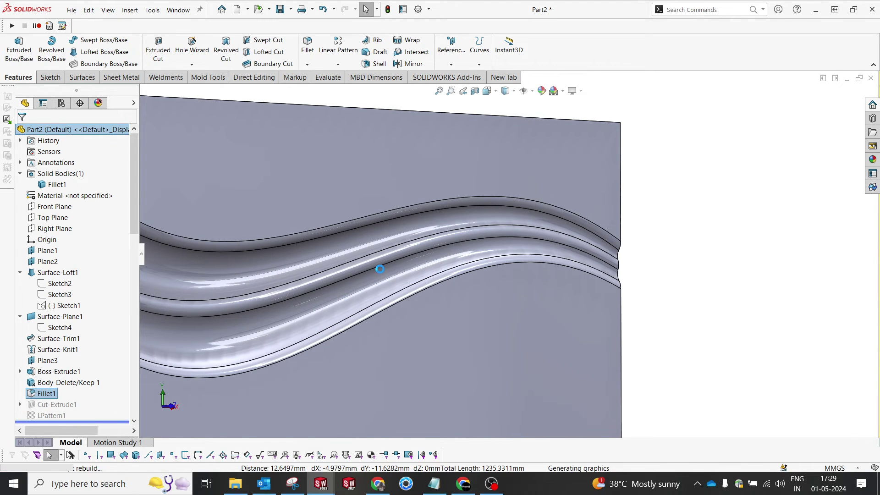
pyautogui.moveTo(396, 261); pyautogui.dragTo(431, 249, button='middle')
pyautogui.scroll(-4, 418, 253)
pyautogui.press('space')
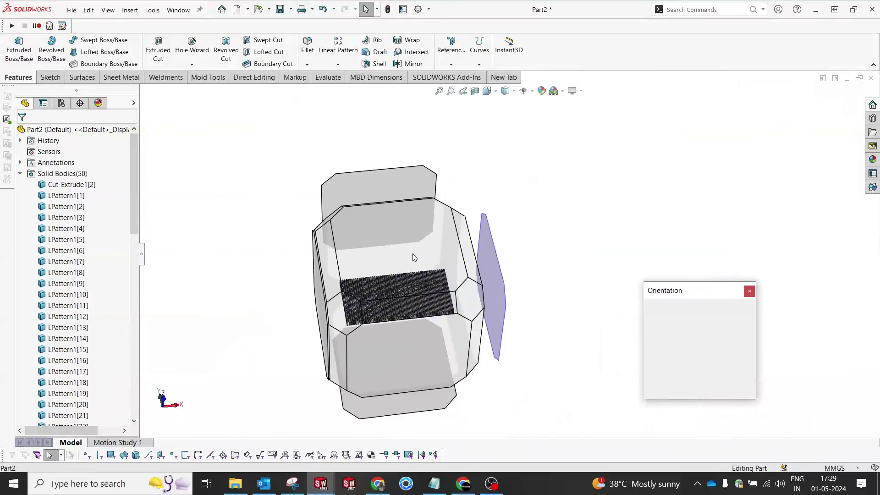
pyautogui.click(412, 251)
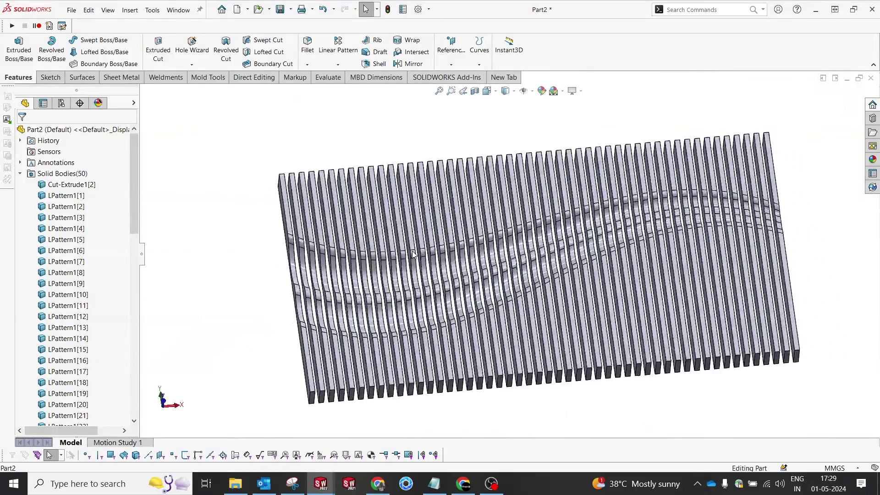
pyautogui.scroll(-3, 440, 178)
# - Hide the leftmost strip bodies one by one, then undo the last hide
pyautogui.click(382, 188)
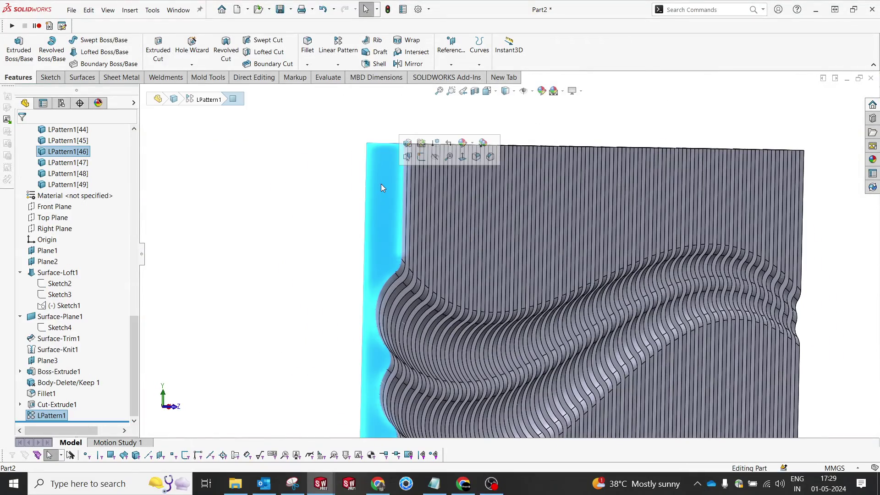
pyautogui.rightClick(381, 185)
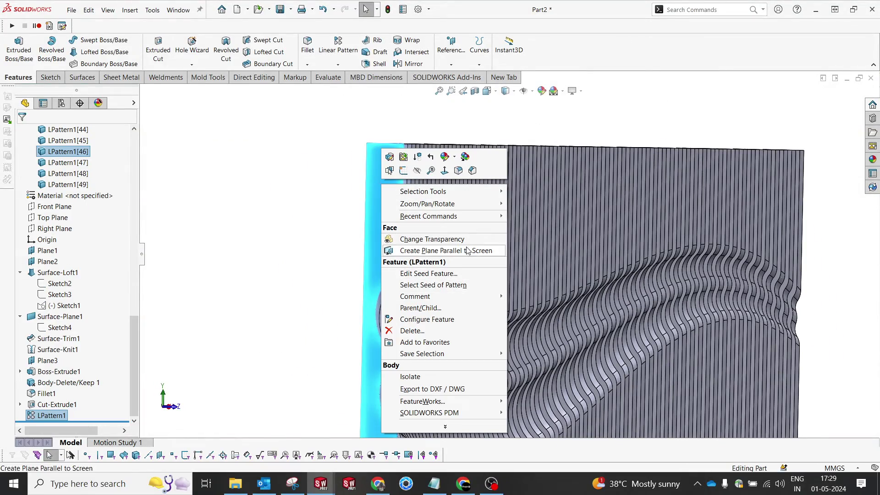
pyautogui.click(299, 315)
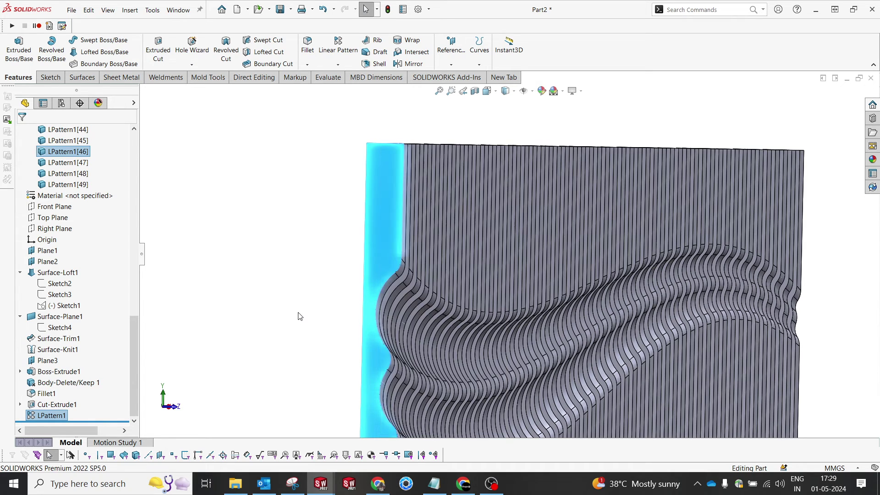
pyautogui.click(300, 316)
pyautogui.click(398, 205)
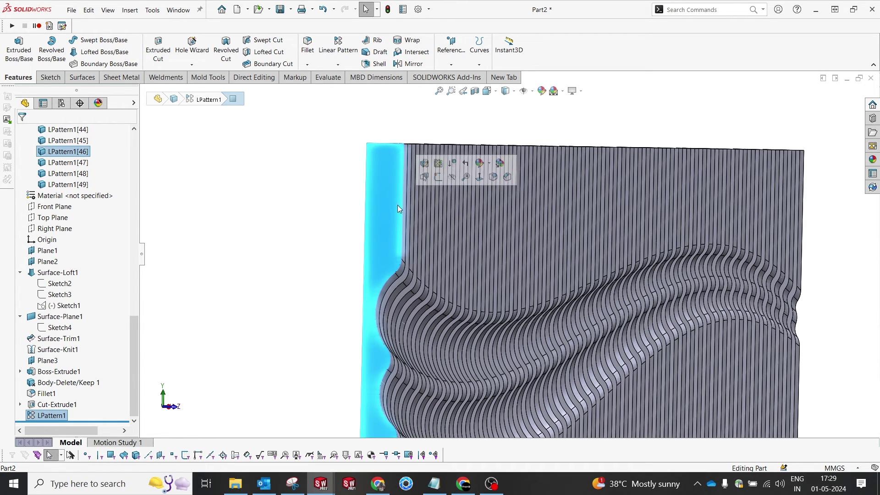
pyautogui.click(453, 182)
pyautogui.click(408, 216)
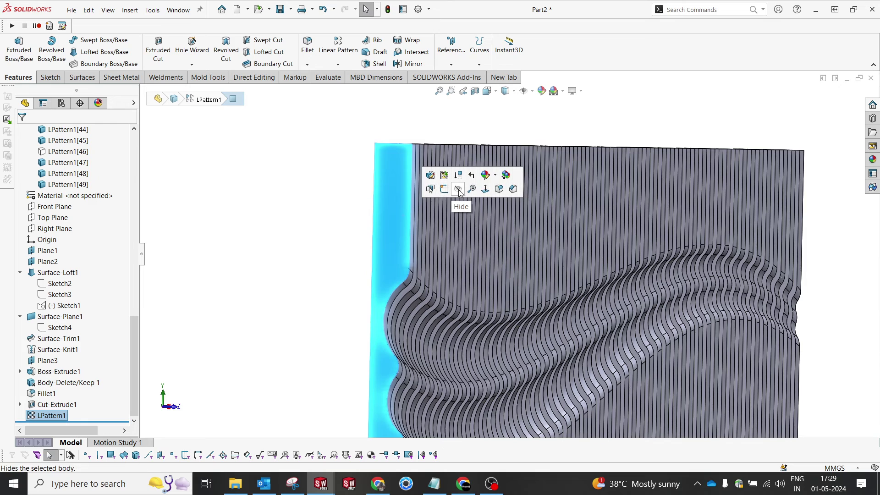
pyautogui.click(459, 191)
pyautogui.click(414, 221)
pyautogui.click(460, 194)
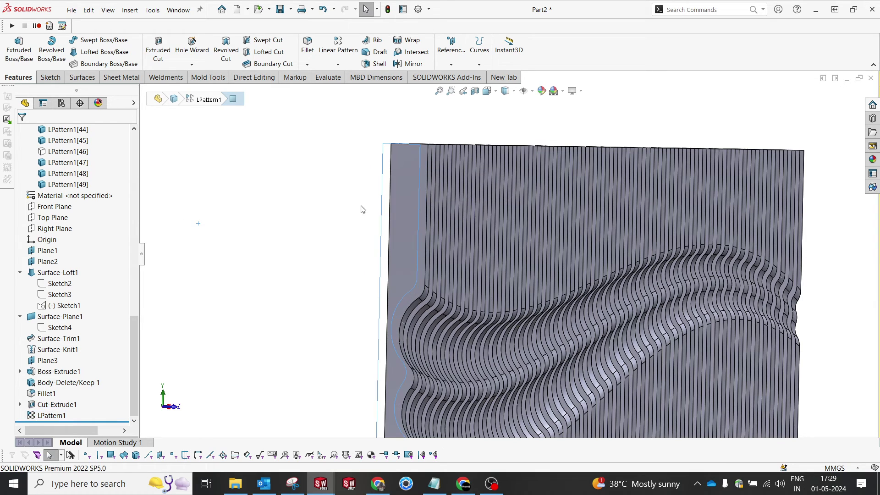
pyautogui.hotkey('ctrl', 'z')
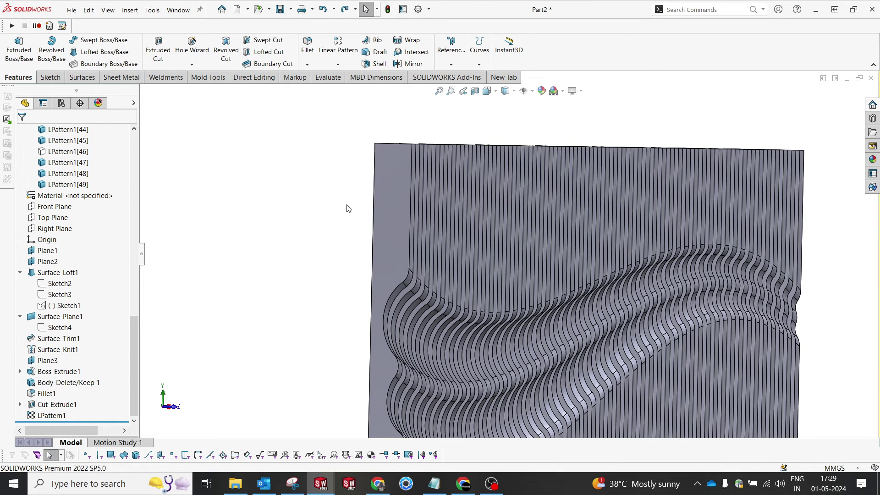
# - Orbit around the back of the panel and return to the Front view
pyautogui.moveTo(379, 204); pyautogui.dragTo(438, 199, button='middle')
pyautogui.scroll(-1, 381, 186)
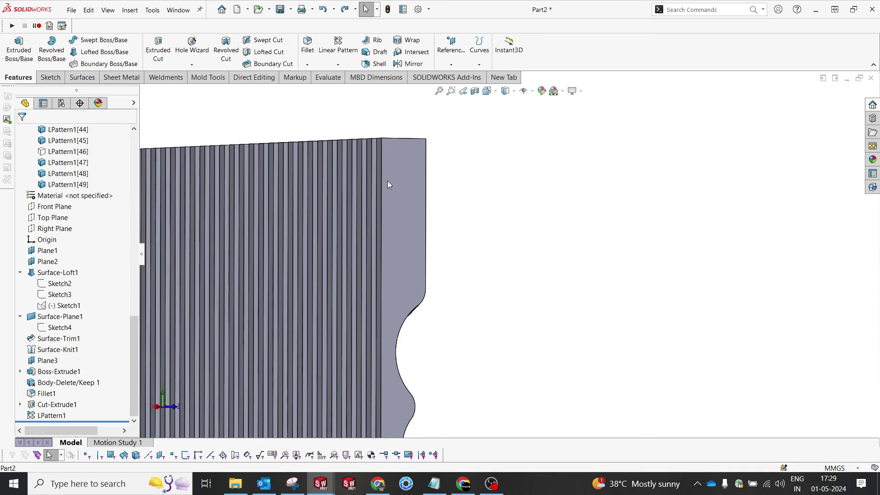
pyautogui.scroll(1, 398, 192)
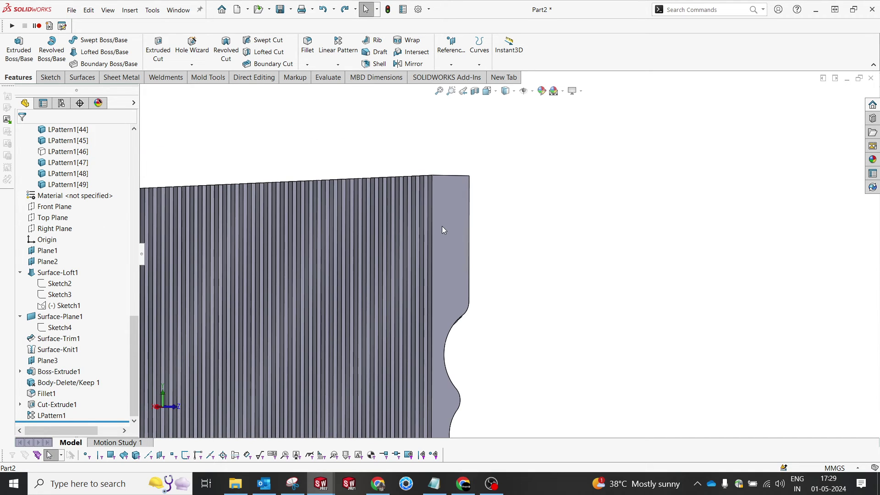
pyautogui.scroll(5, 442, 227)
pyautogui.moveTo(446, 238); pyautogui.dragTo(338, 255, button='middle')
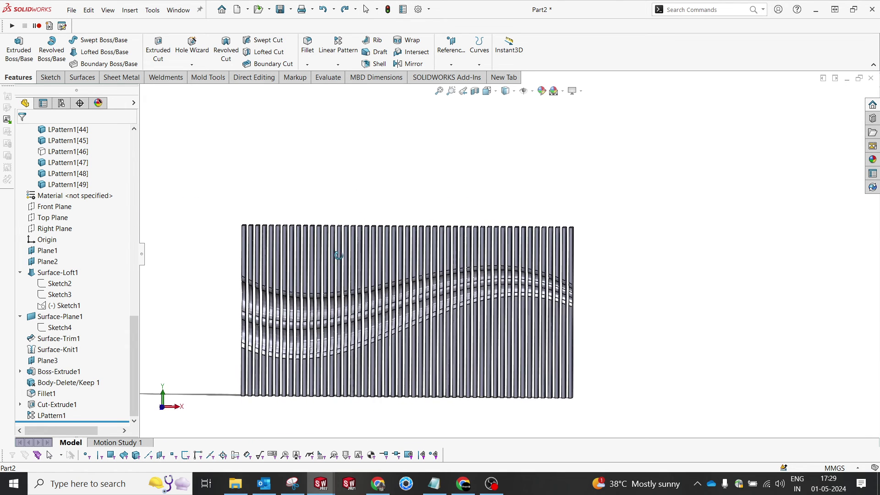
pyautogui.press('space')
pyautogui.hotkey('ctrl', '1')
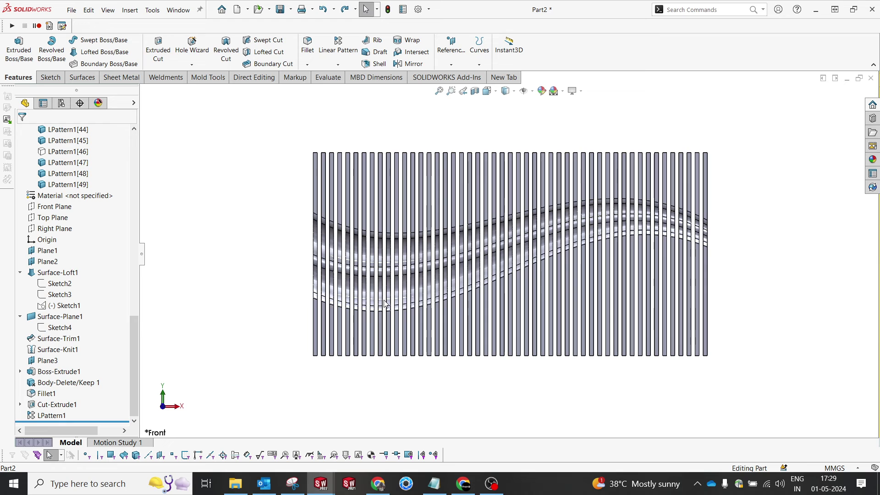
# - Assign Balsa from the Woods material library to the slatted panel
pyautogui.moveTo(408, 257); pyautogui.dragTo(461, 264, button='middle')
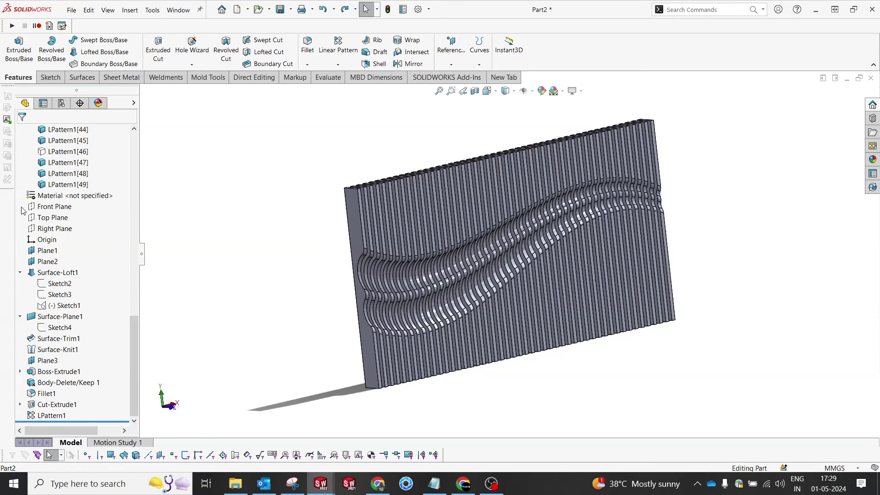
pyautogui.rightClick(85, 197)
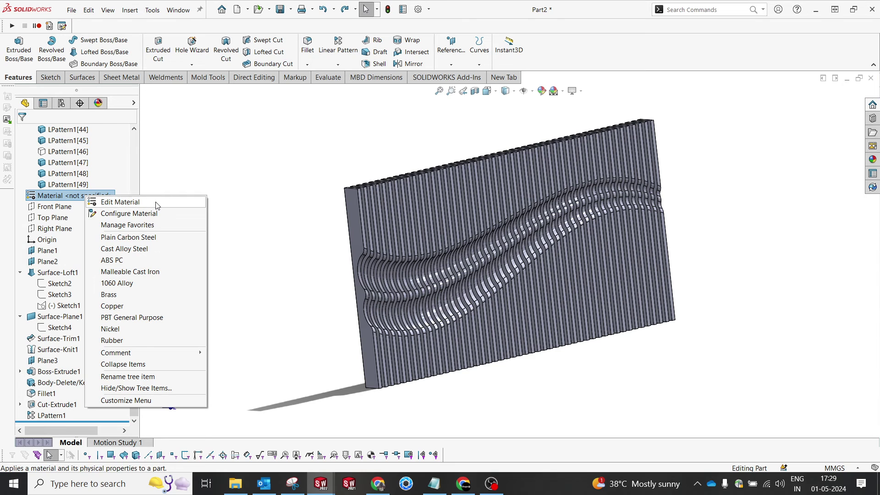
pyautogui.click(153, 206)
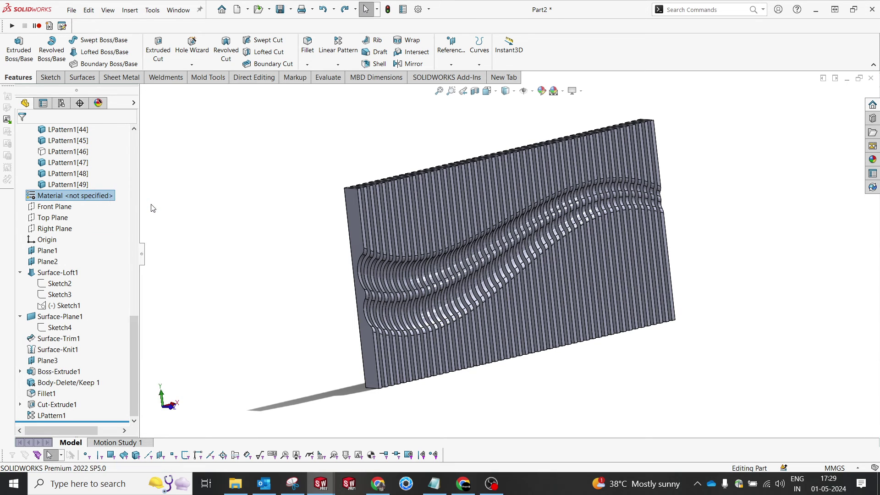
pyautogui.scroll(-10, 329, 294)
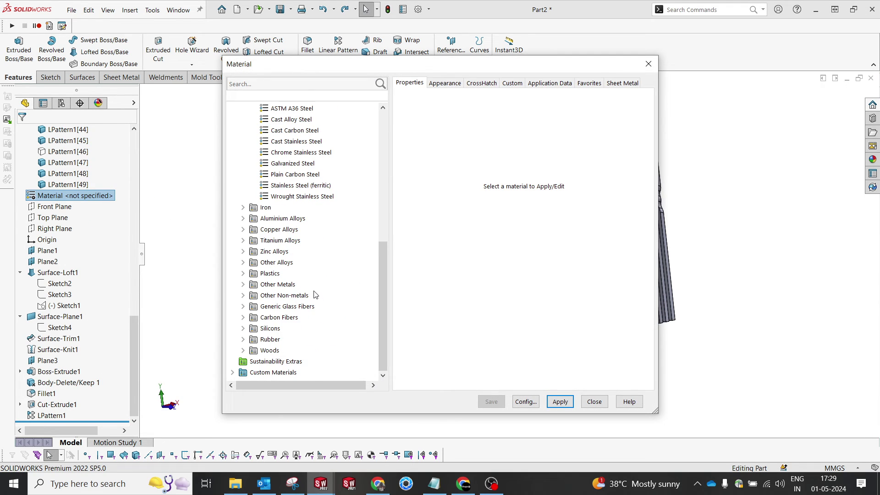
pyautogui.scroll(1, 315, 294)
pyautogui.scroll(-1, 316, 294)
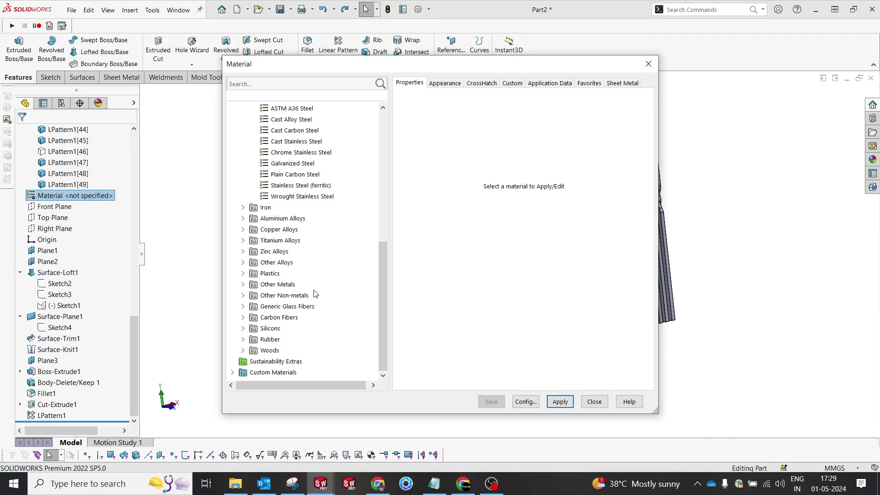
pyautogui.click(243, 351)
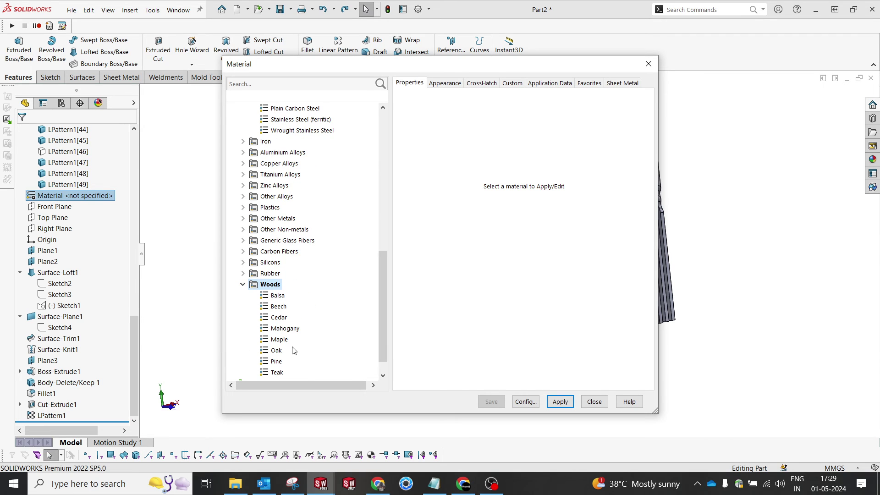
pyautogui.click(278, 296)
pyautogui.click(560, 401)
pyautogui.click(595, 401)
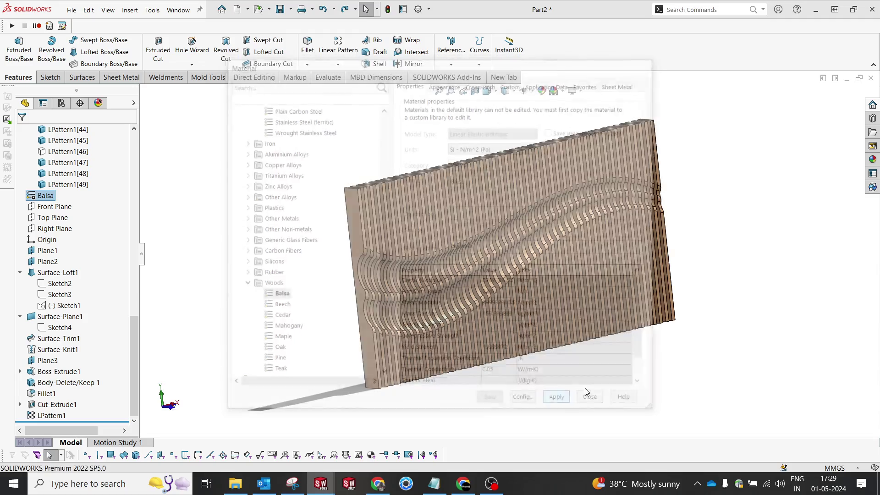
pyautogui.moveTo(576, 298)
pyautogui.mouseDown(button='middle')
pyautogui.moveTo(532, 206)
pyautogui.moveTo(520, 219)
pyautogui.moveTo(594, 212)
pyautogui.mouseUp(button='middle')
pyautogui.scroll(3, 519, 220)
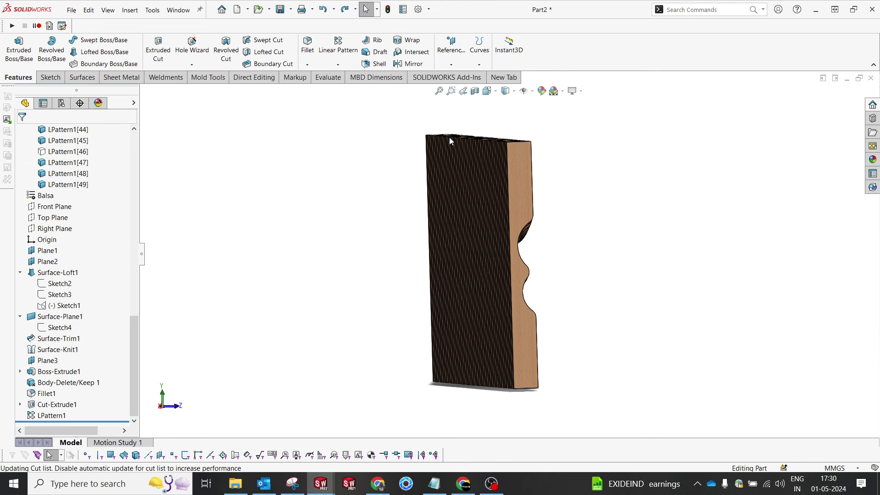
pyautogui.moveTo(449, 137); pyautogui.dragTo(384, 188, button='middle')
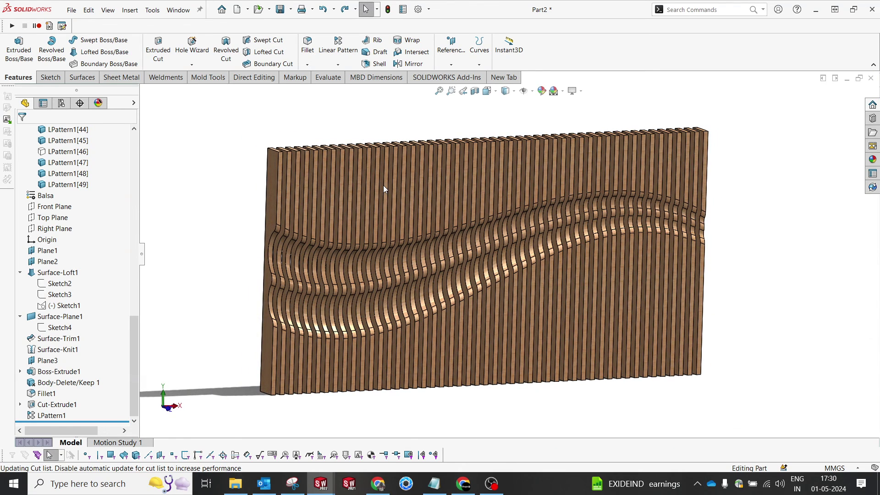